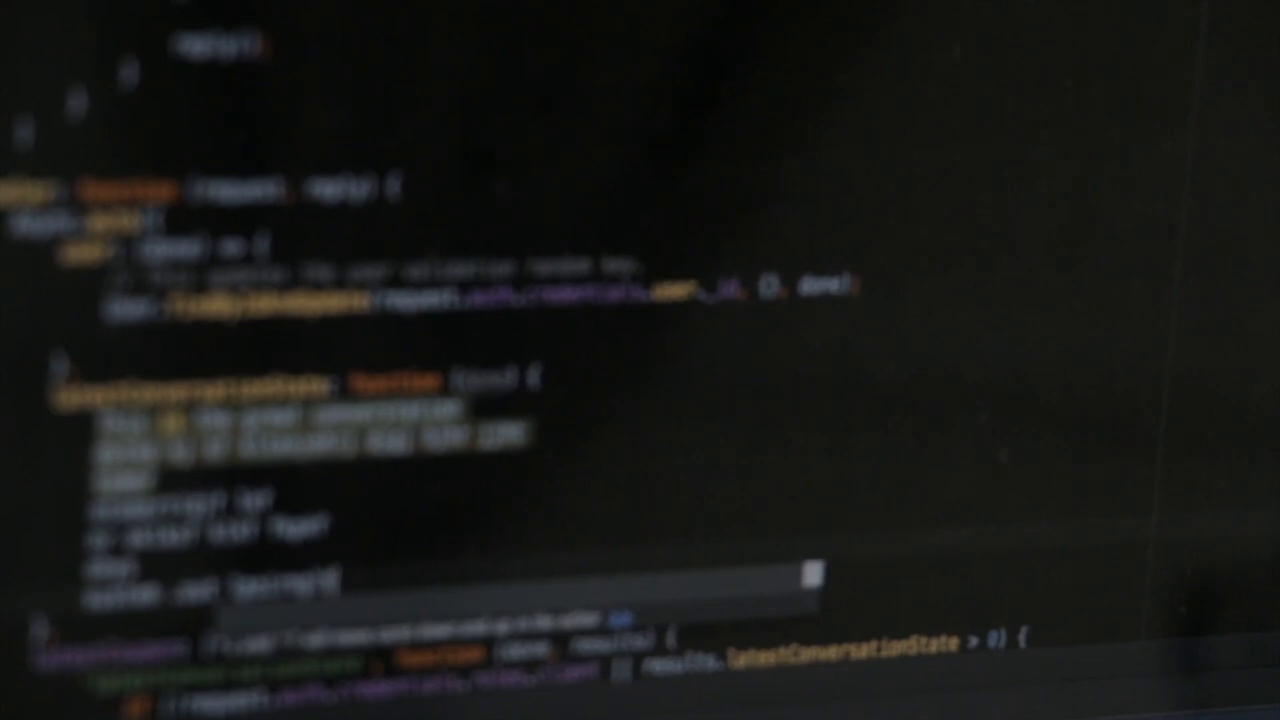
# - Get past the intro code footage to the Affiliate site's WordPress admin Dashboard
pyautogui.press('Return')
pyautogui.write('autdem.record')
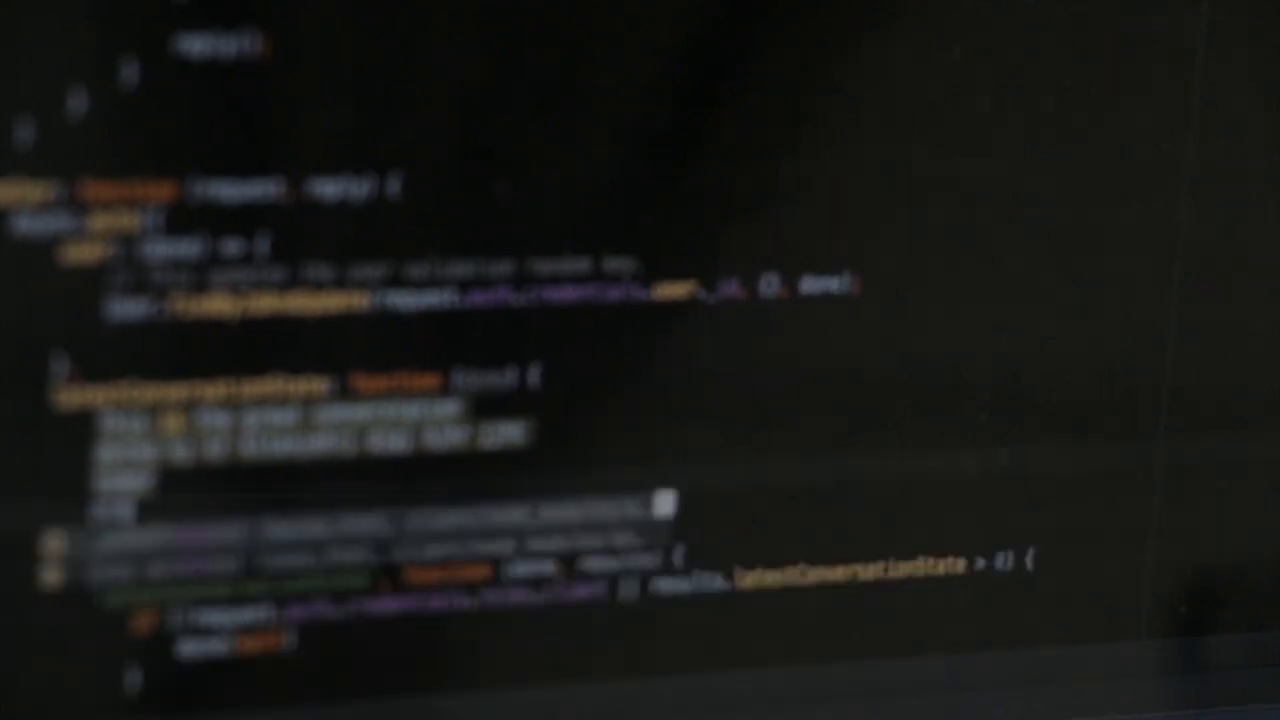
pyautogui.write('asriopf lpf')
pyautogui.press('Return')
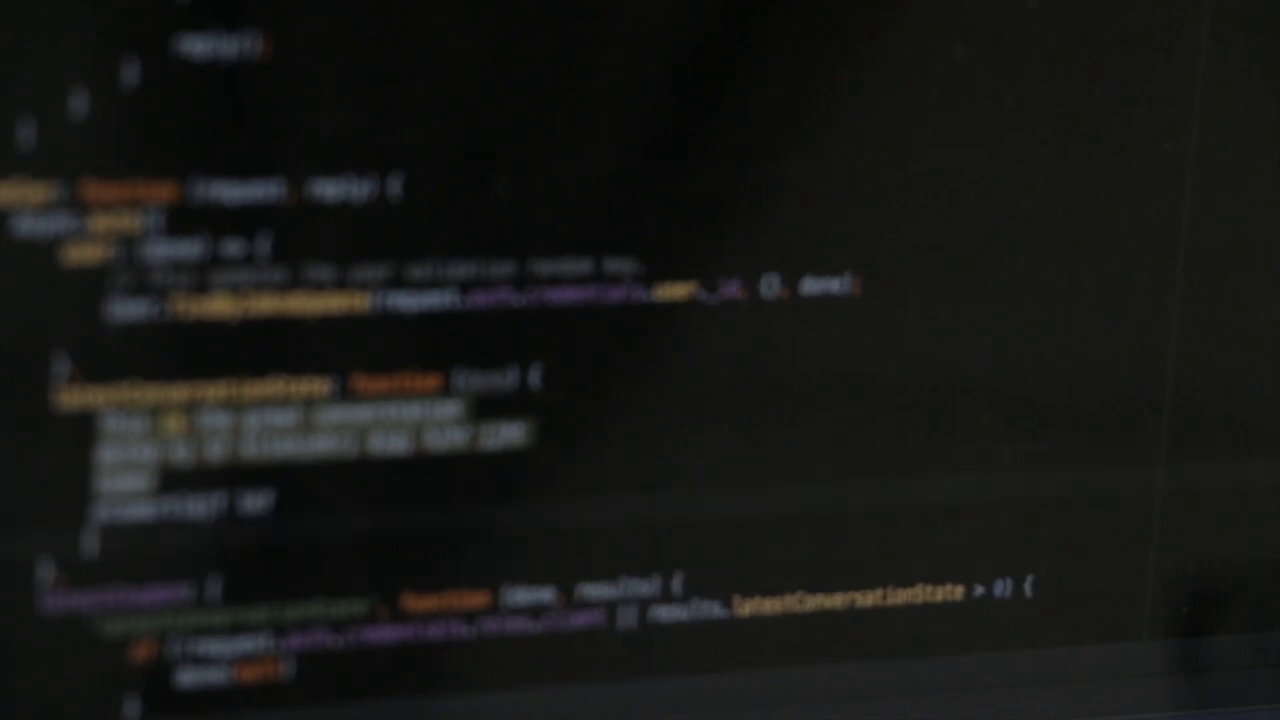
pyautogui.write('or object fidf fhgaf')
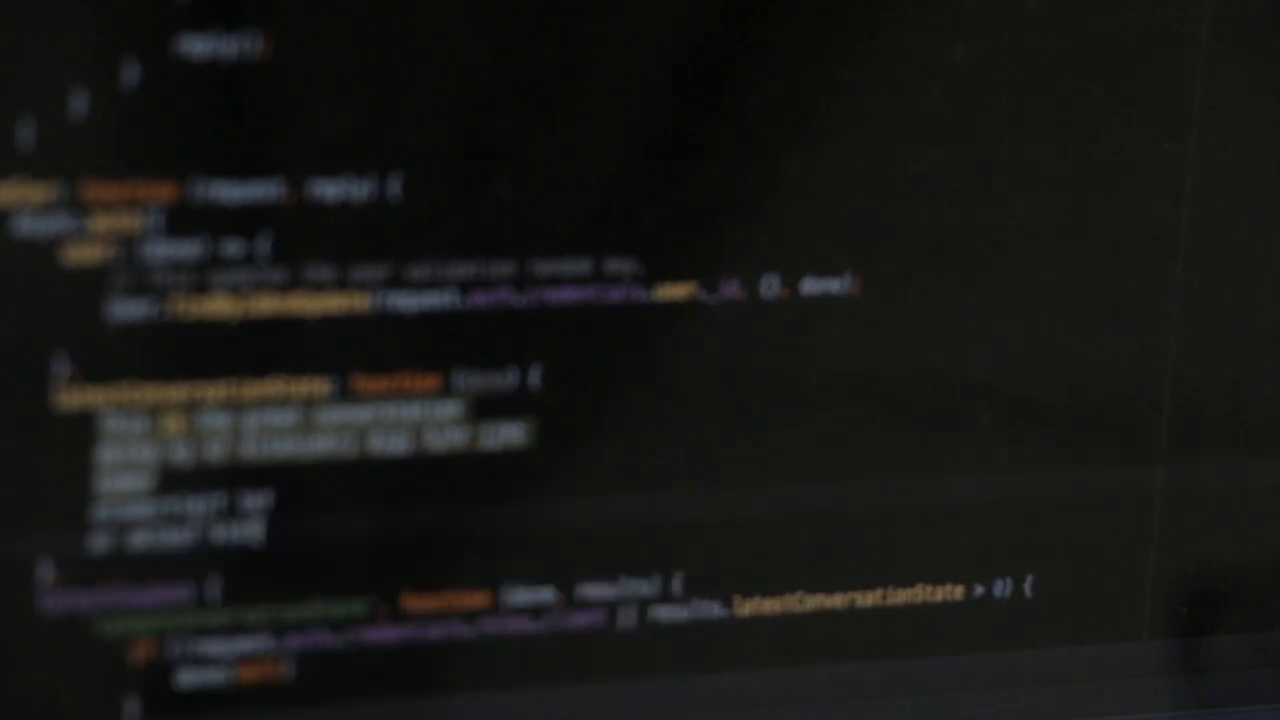
pyautogui.press('Return')
pyautogui.write('asd')
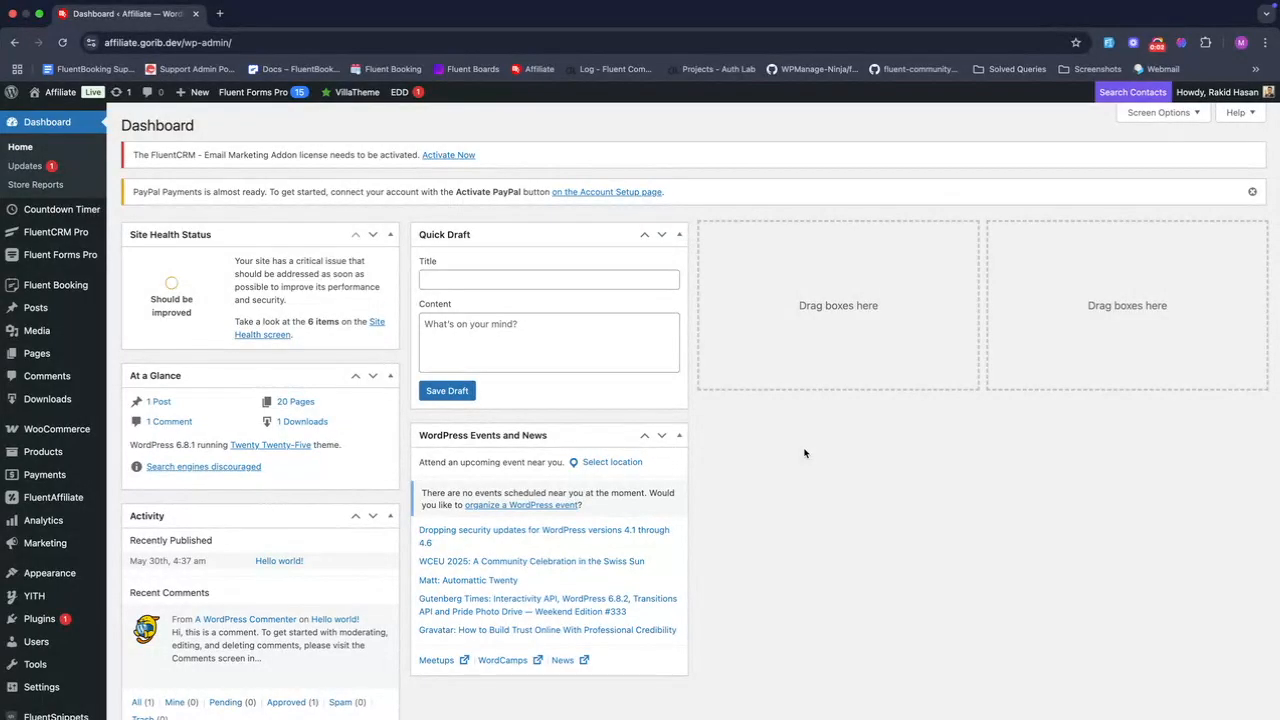
# - Return from Postman to the WordPress Dashboard and focus the Fluent Booking sidebar entry
pyautogui.hotkey('ctrl', 'Left')
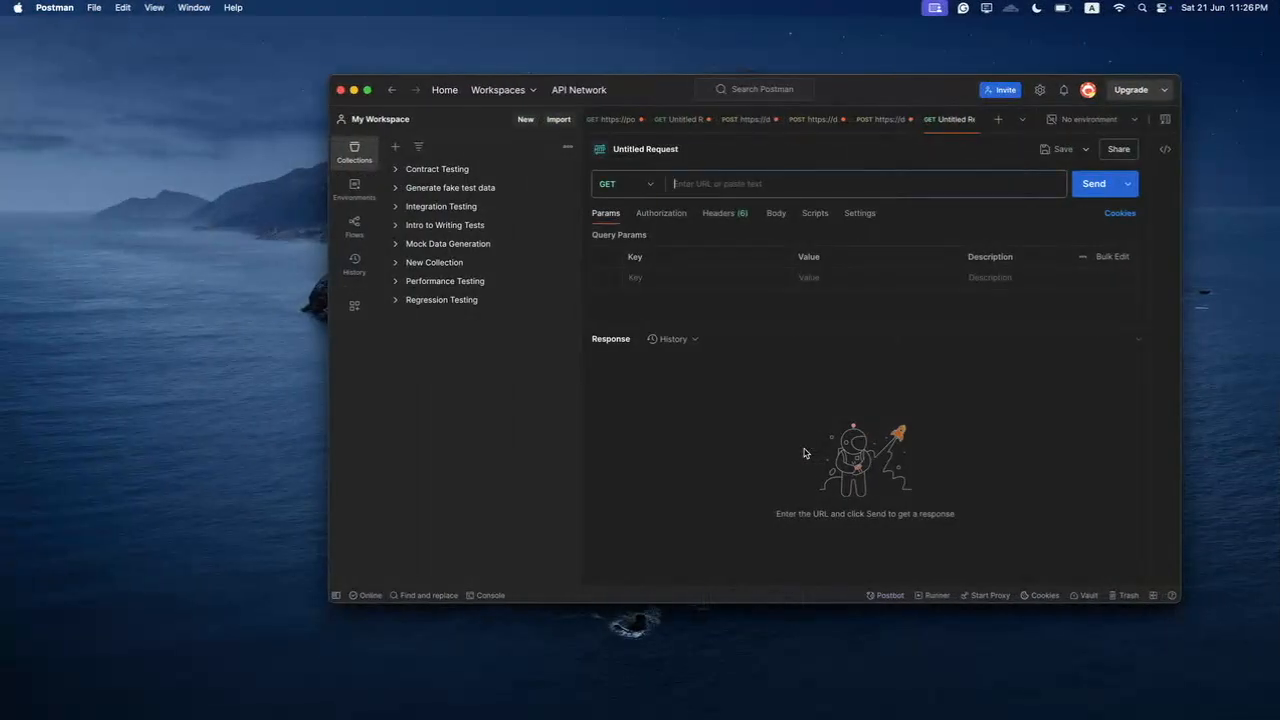
pyautogui.hotkey('ctrl', 'Right')
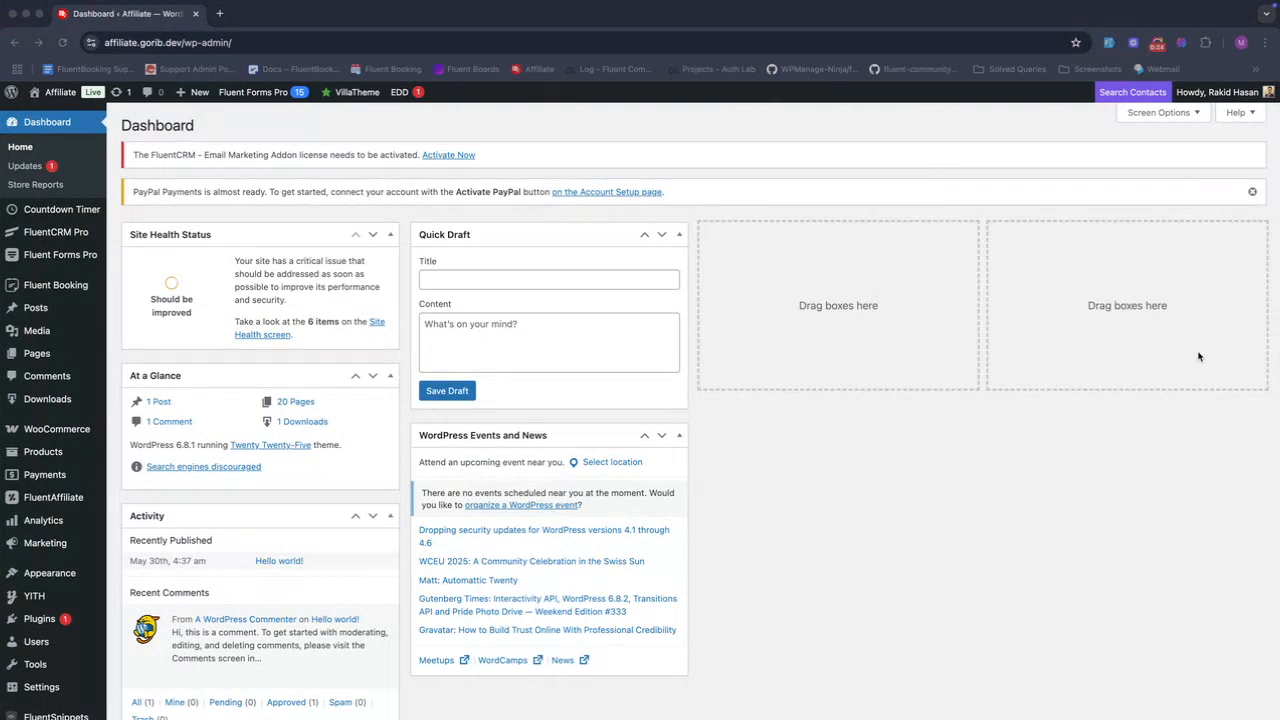
pyautogui.scroll(-2, 849, 489)
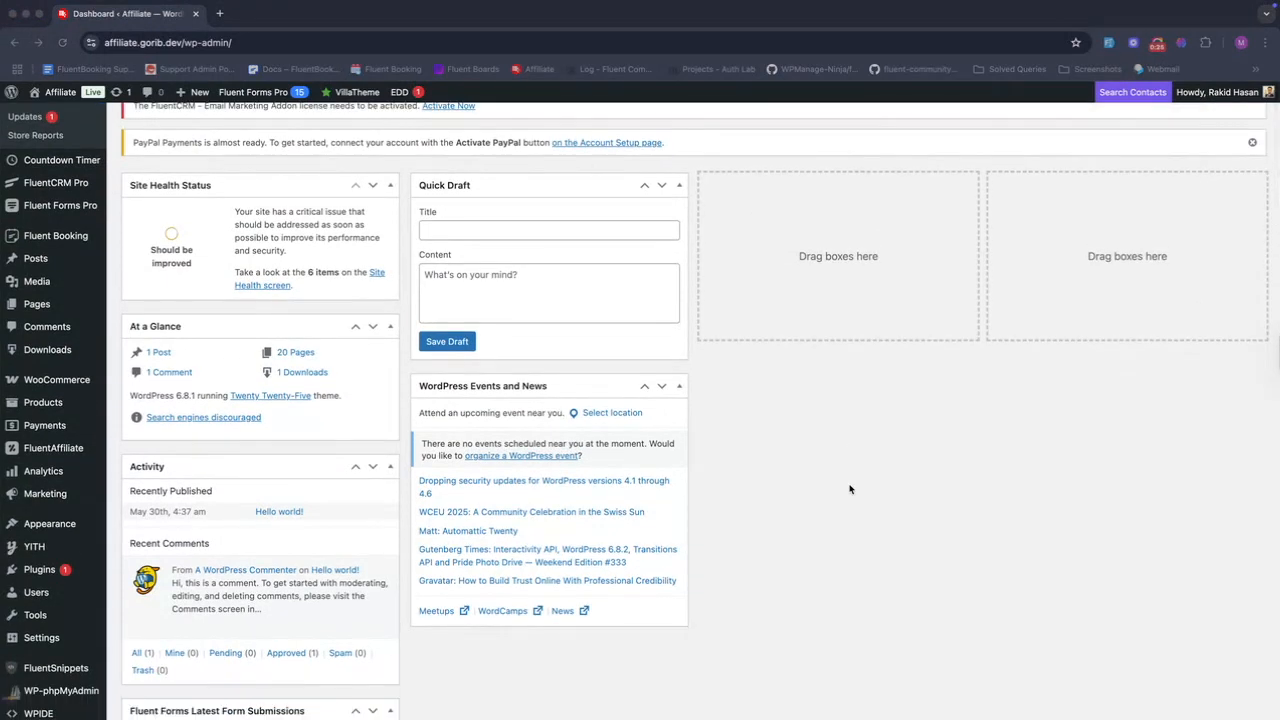
pyautogui.scroll(1, 849, 489)
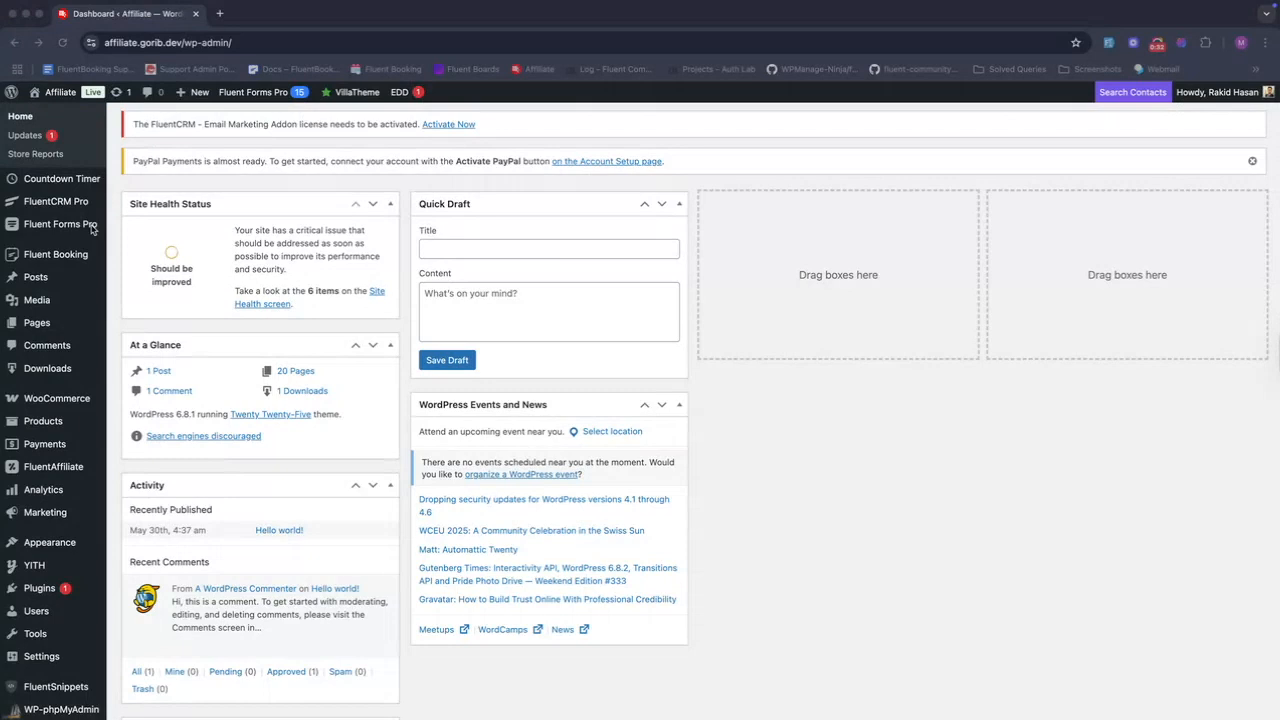
pyautogui.click(61, 260)
# - Open the Fluent Booking Calendars page and then the Test event's settings
pyautogui.moveTo(61, 260)
pyautogui.click(125, 279)
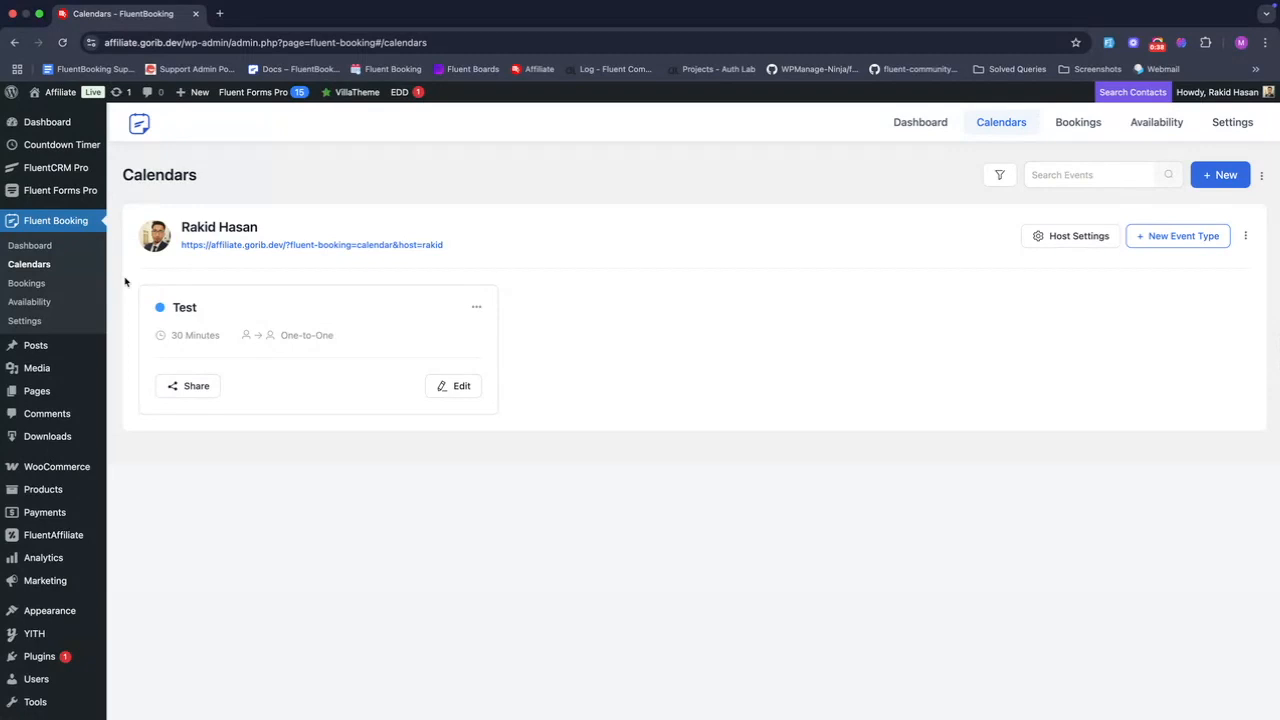
pyautogui.click(446, 390)
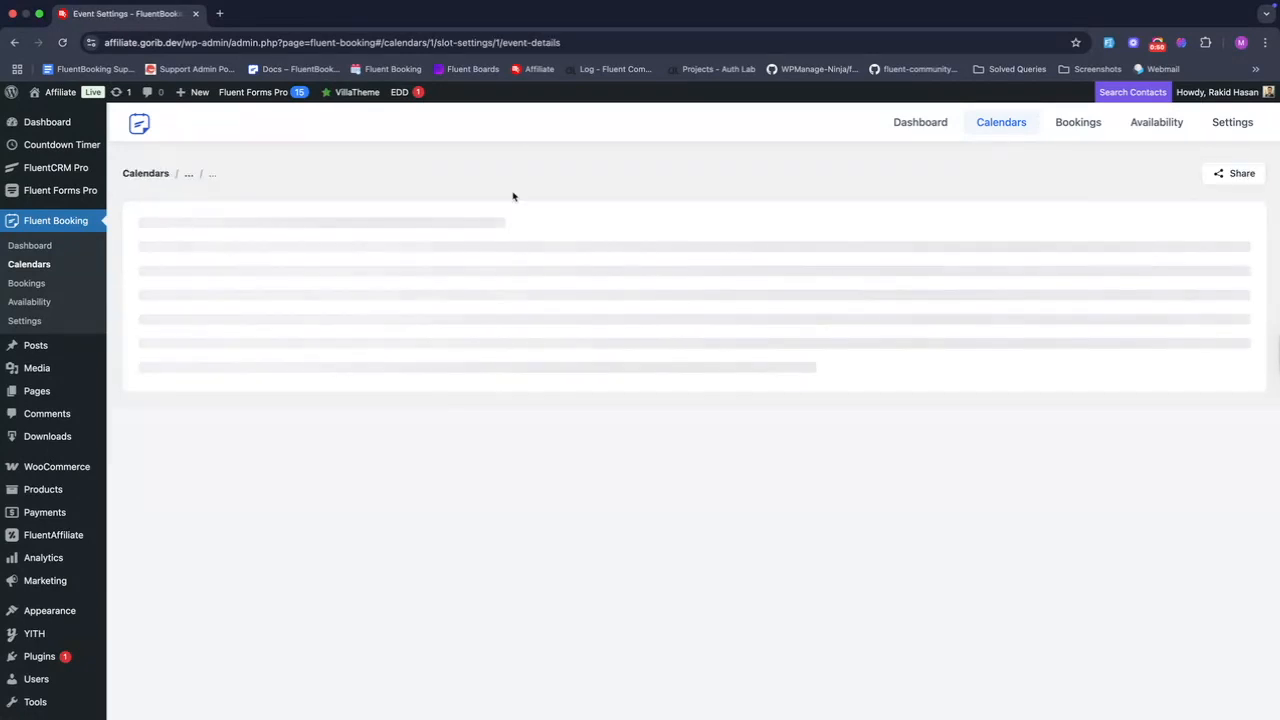
# - Highlight the calendar ID 1 after calendars/ in the page address
pyautogui.click(401, 42)
pyautogui.click(438, 42)
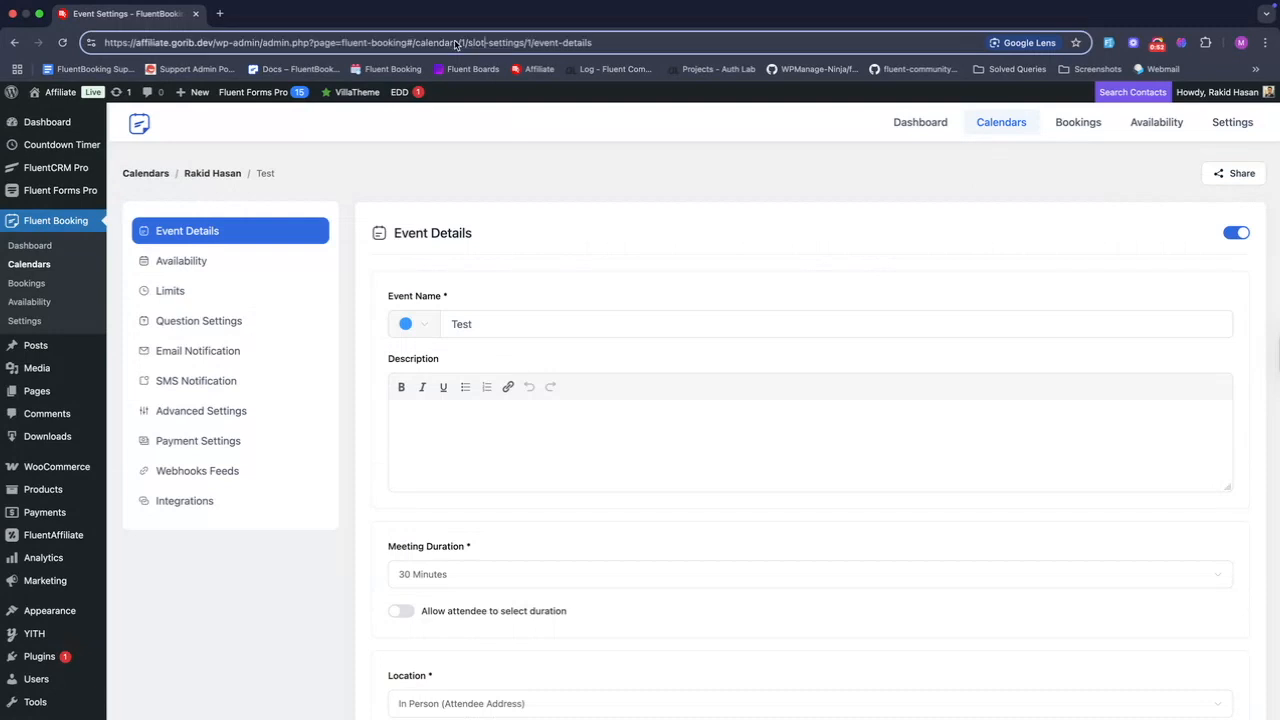
pyautogui.doubleClick(464, 45)
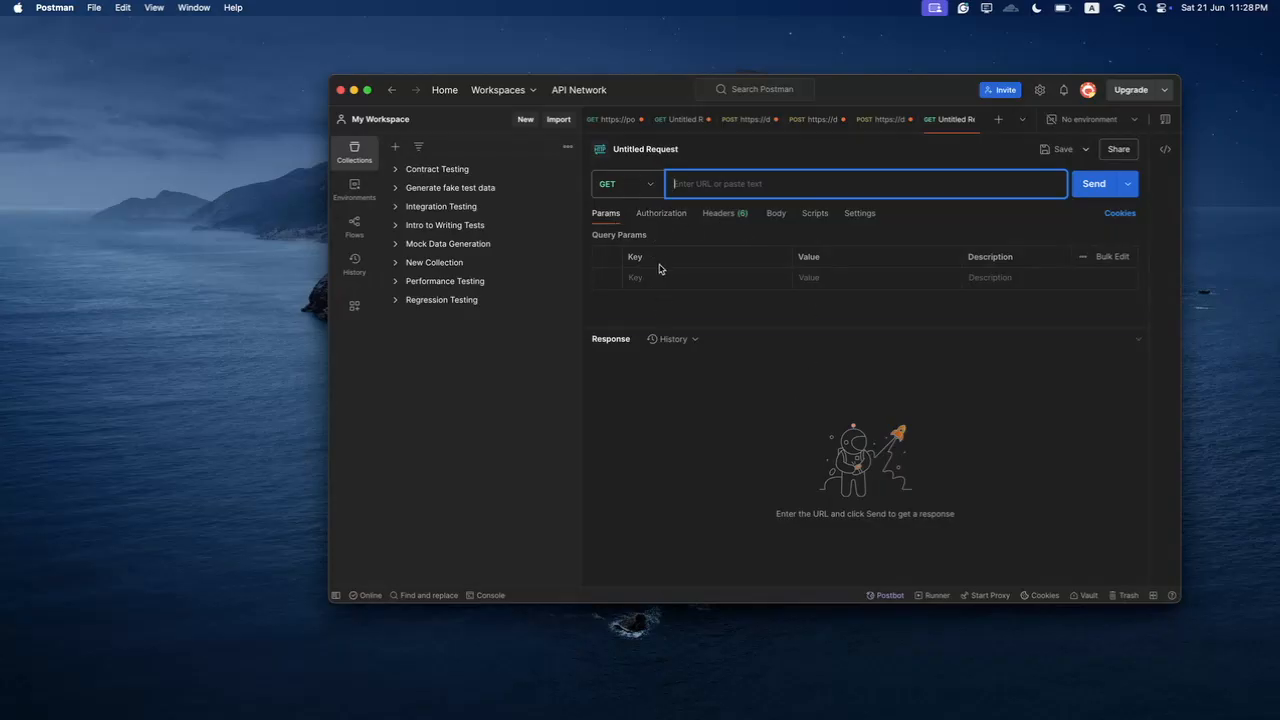
# - Switch the untitled request's Authorization type to Basic Auth
pyautogui.click(666, 215)
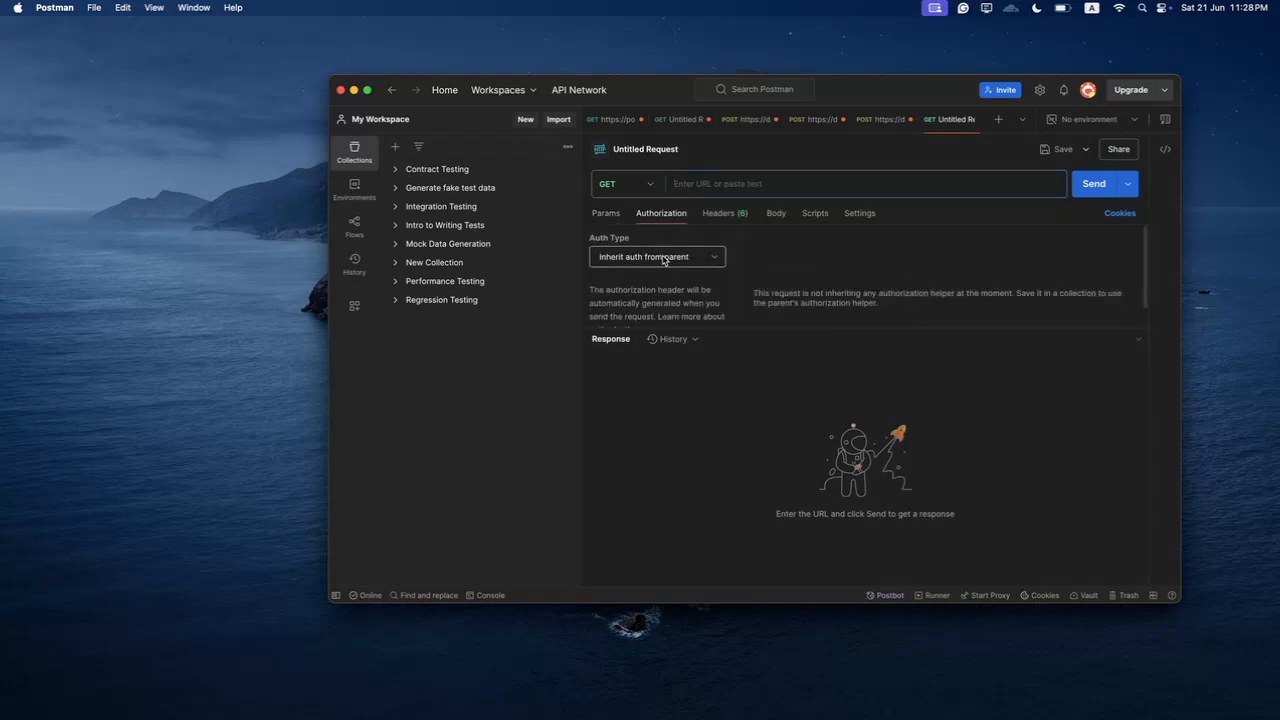
pyautogui.click(664, 256)
pyautogui.click(648, 325)
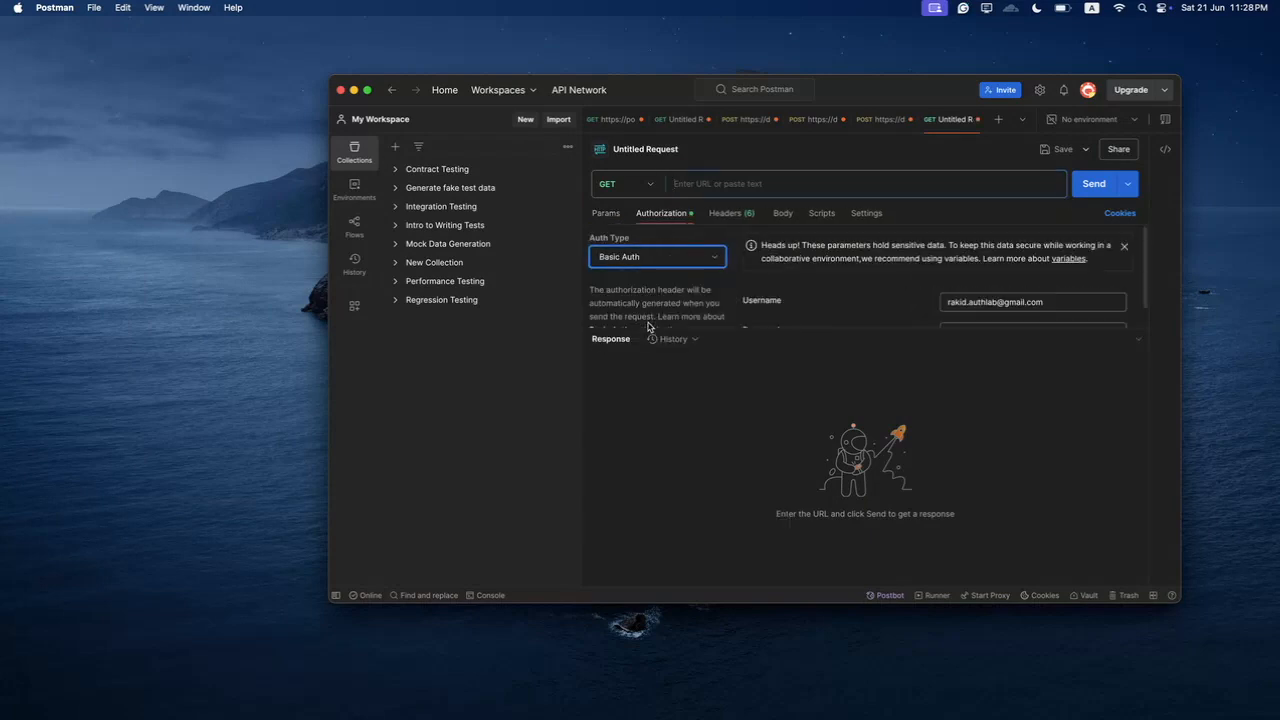
pyautogui.scroll(-1, 1020, 276)
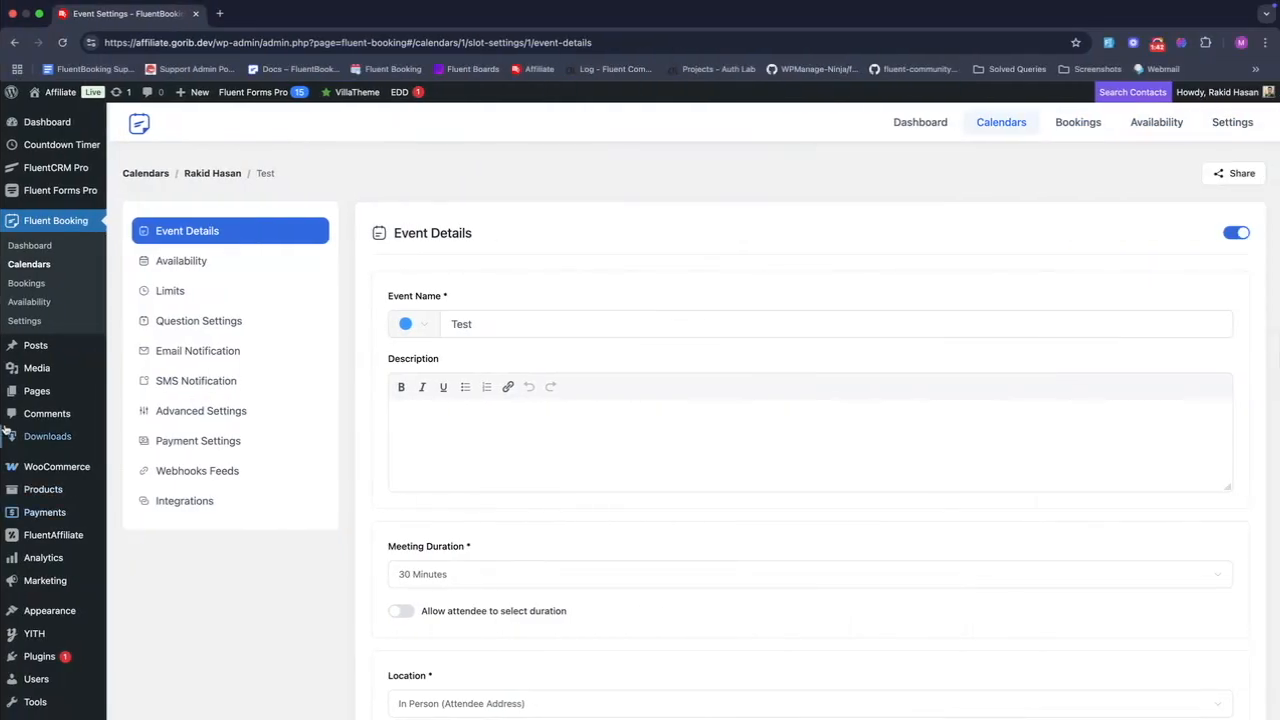
# - Open your WordPress user profile and scroll down to Application Passwords
pyautogui.scroll(-2, 35, 610)
pyautogui.moveTo(38, 594)
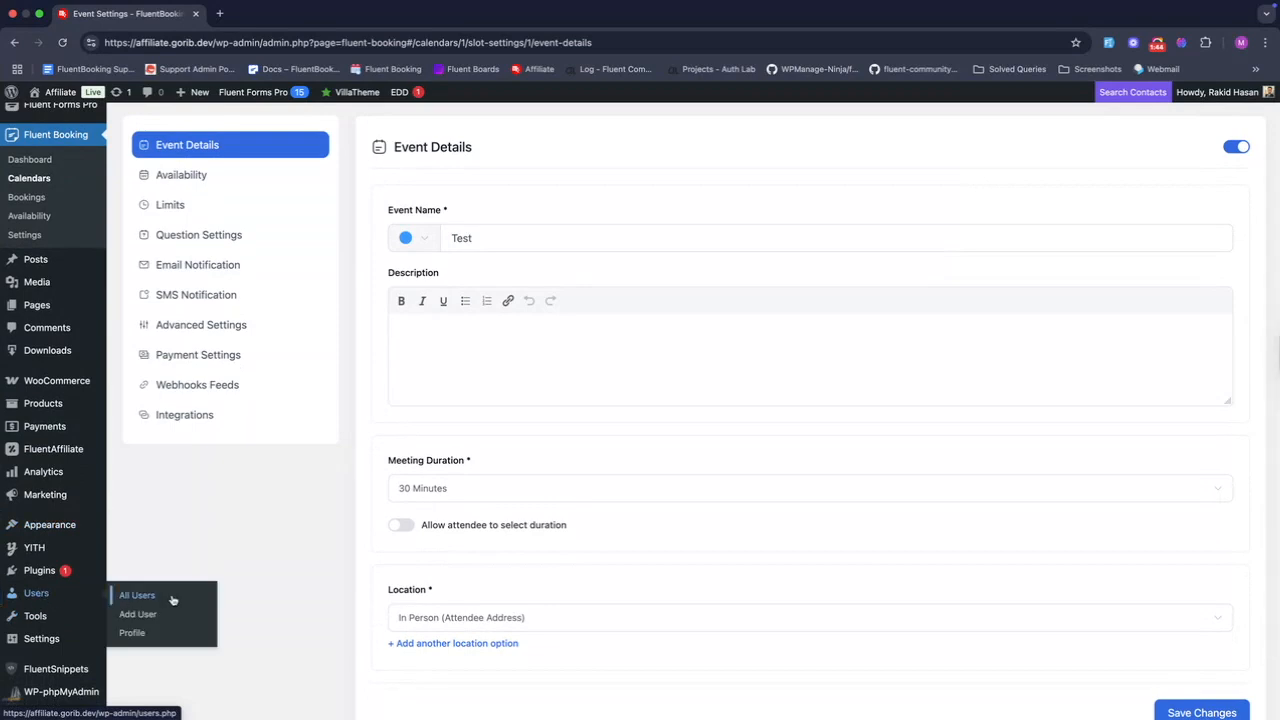
pyautogui.keyDown('shift'); pyautogui.keyDown('super'); pyautogui.click(155, 597); pyautogui.keyUp('super'); pyautogui.keyUp('shift')
pyautogui.scroll(-5, 510, 489)
pyautogui.scroll(-5, 510, 489)
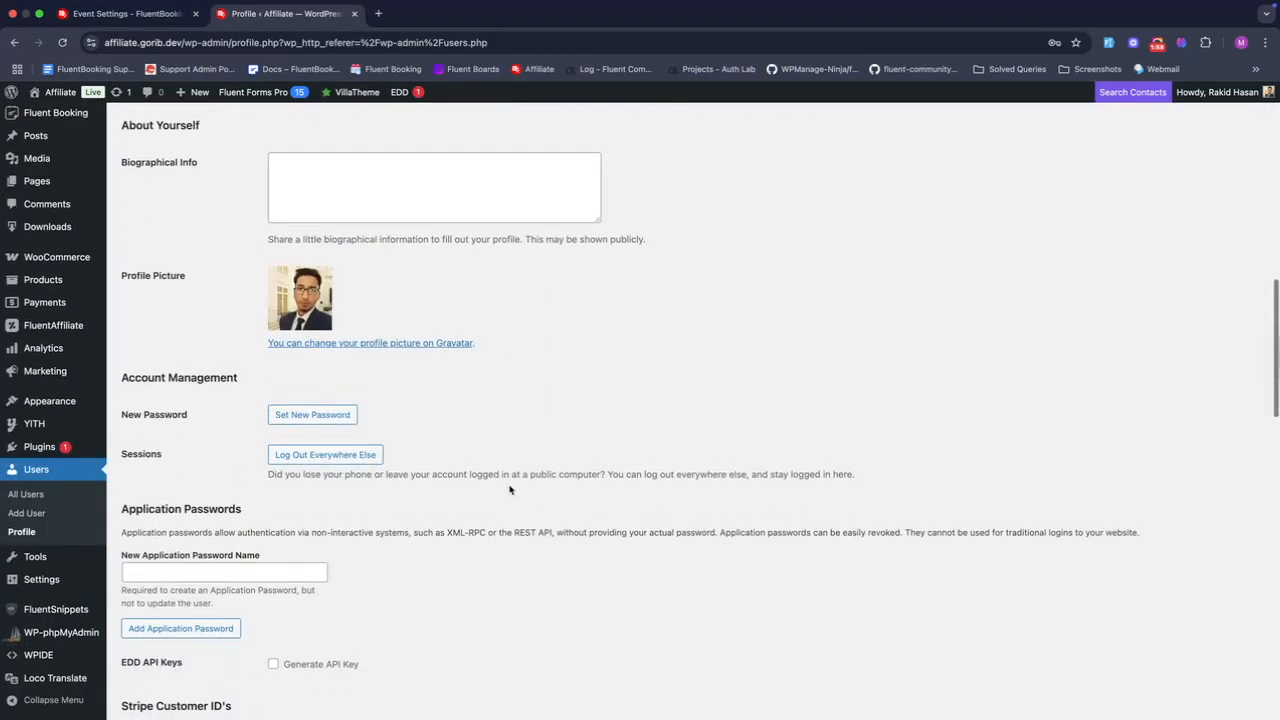
pyautogui.scroll(-2, 419, 508)
pyautogui.scroll(-1, 419, 508)
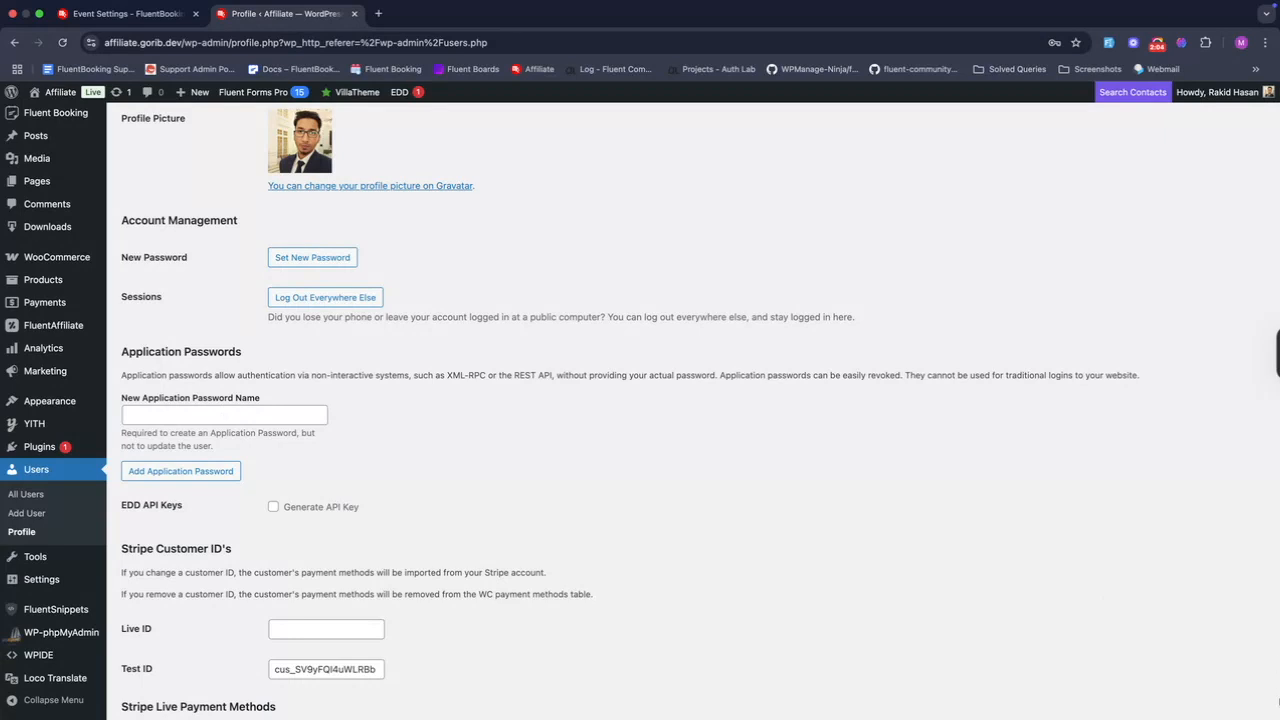
# - Add an application password named 'Postman Booking API' and copy it
pyautogui.click(269, 416)
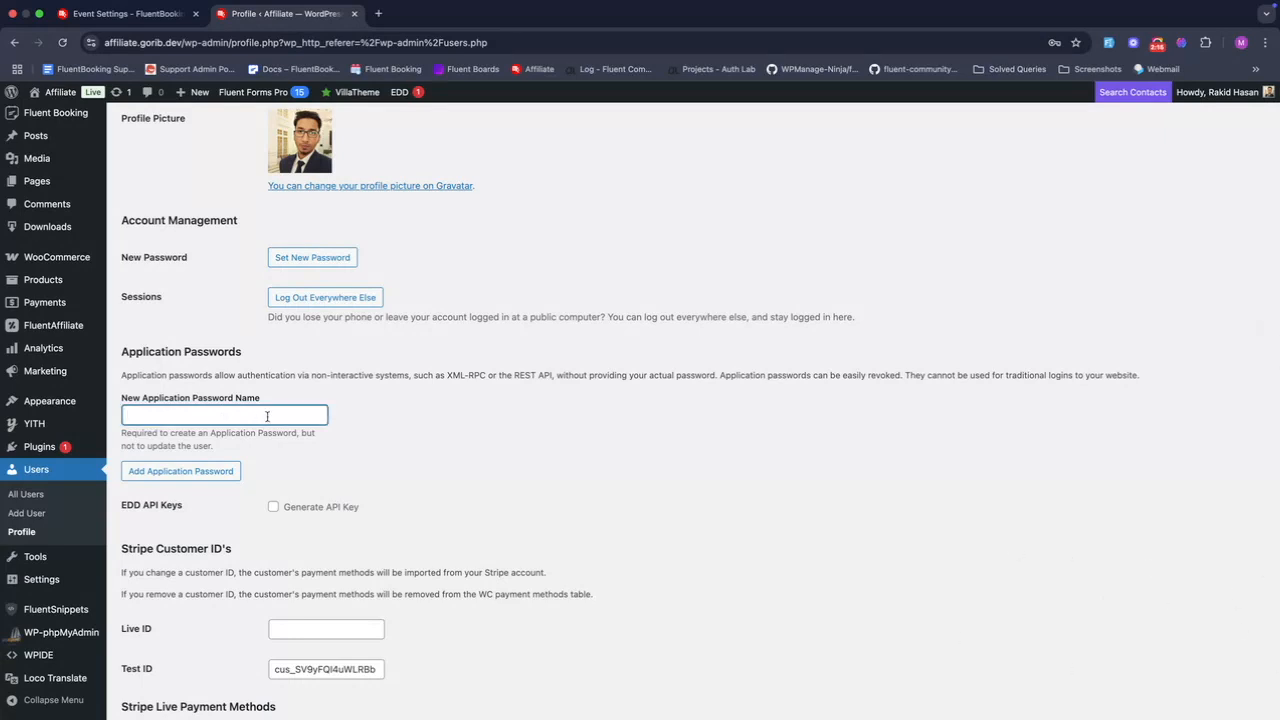
pyautogui.press('super+v')
pyautogui.click(213, 468)
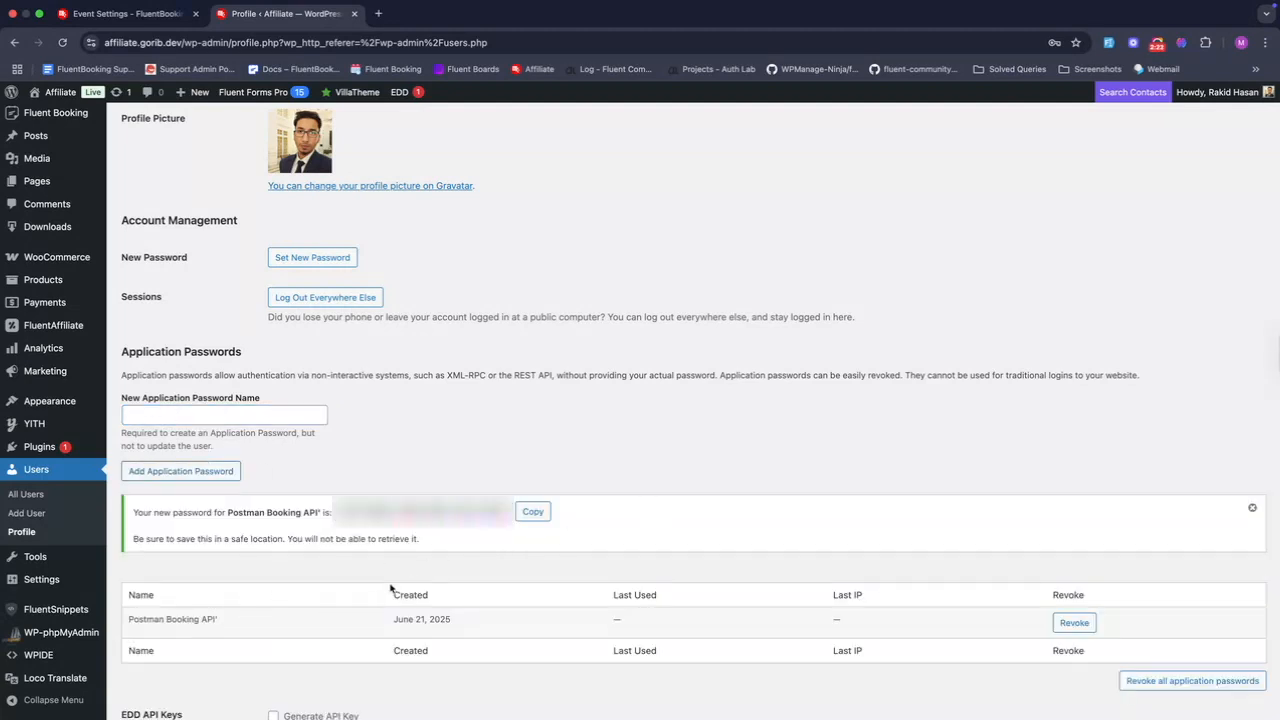
pyautogui.click(537, 513)
# - Replace Postman's Basic Auth password with the copied application password
pyautogui.hotkey('ctrl', 'Left')
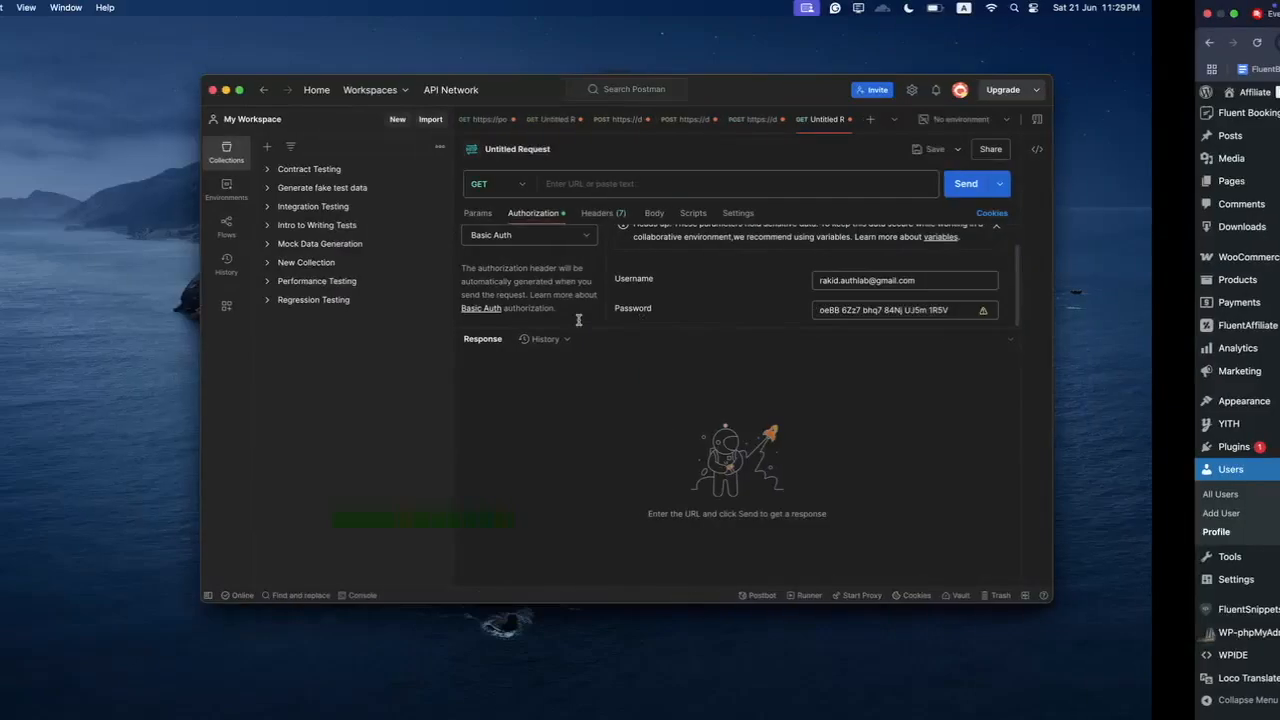
pyautogui.tripleClick(1010, 311)
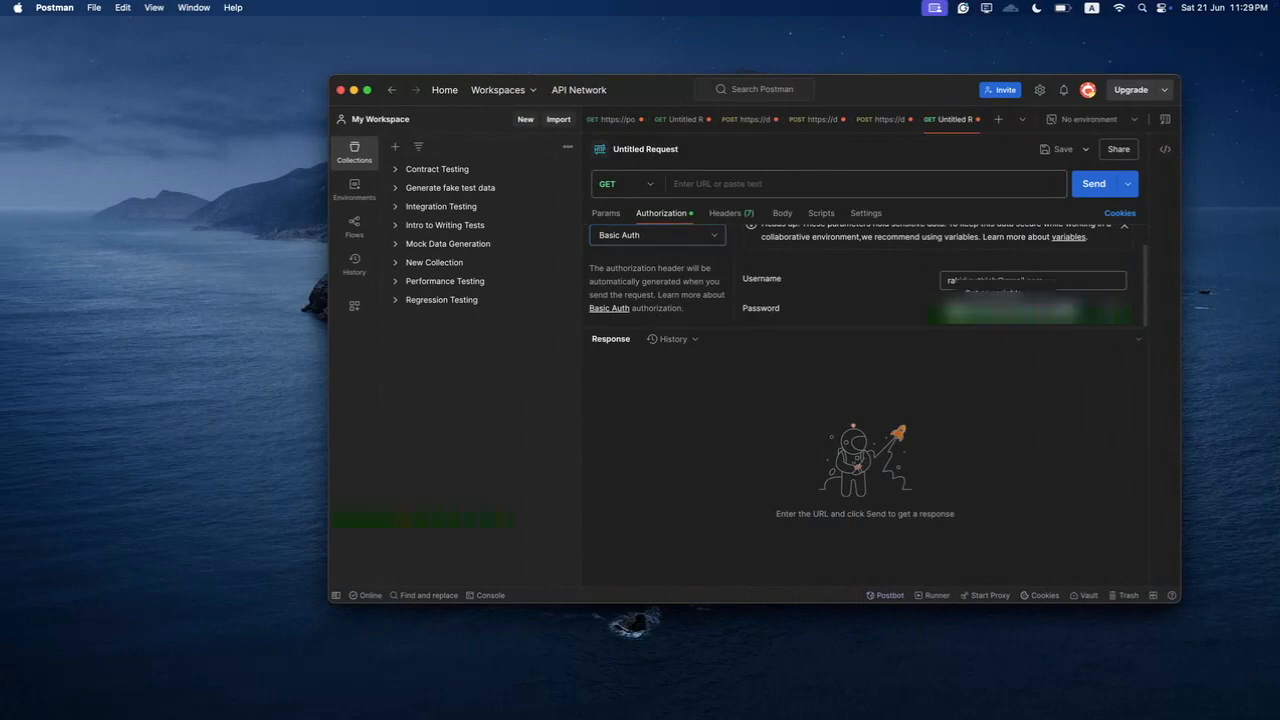
pyautogui.press('super+v')
pyautogui.click(1041, 375)
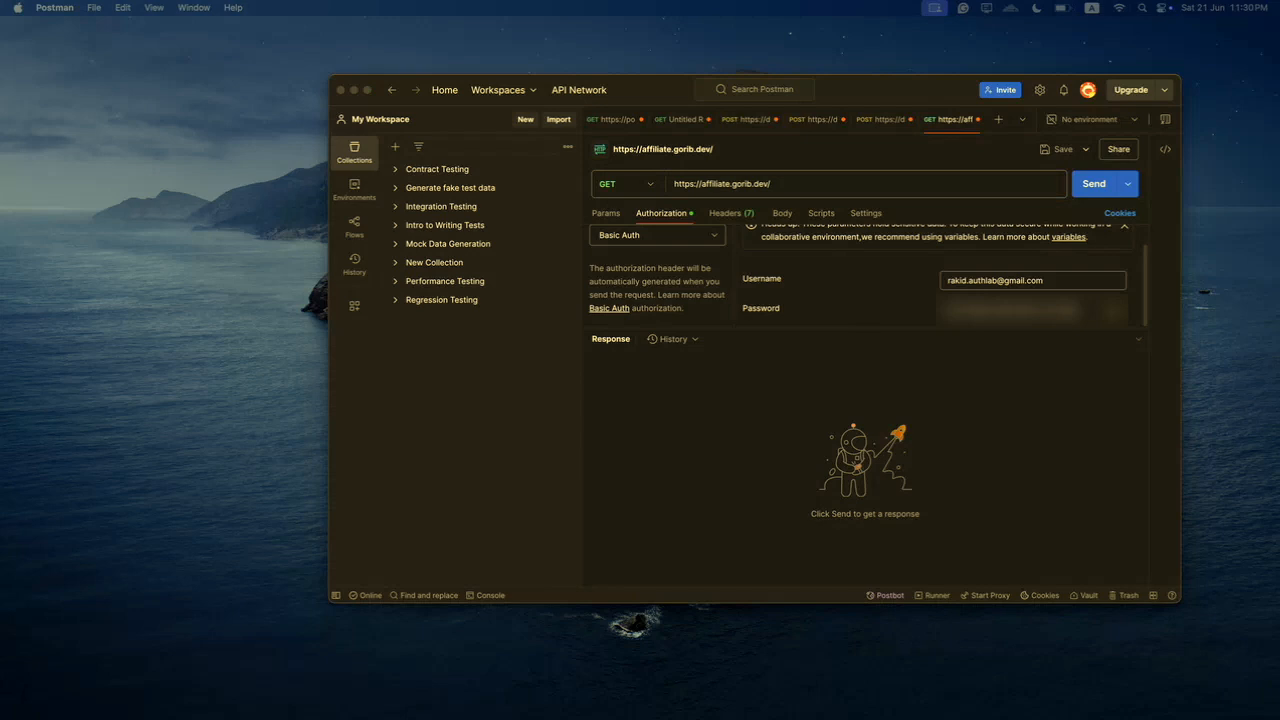
# - Append the wp-json/fluent-booking/v2/bookings/create path to the URL and set the method to POST
pyautogui.click(865, 190)
pyautogui.press('super+v')
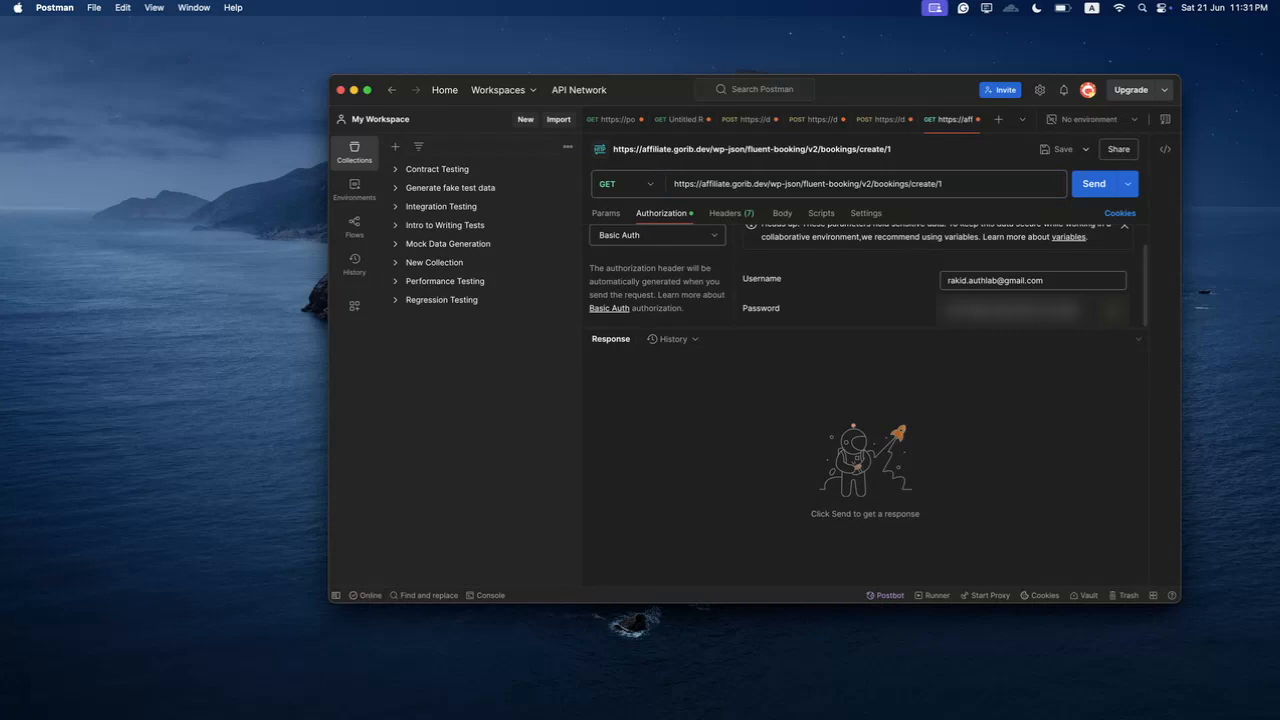
pyautogui.click(640, 180)
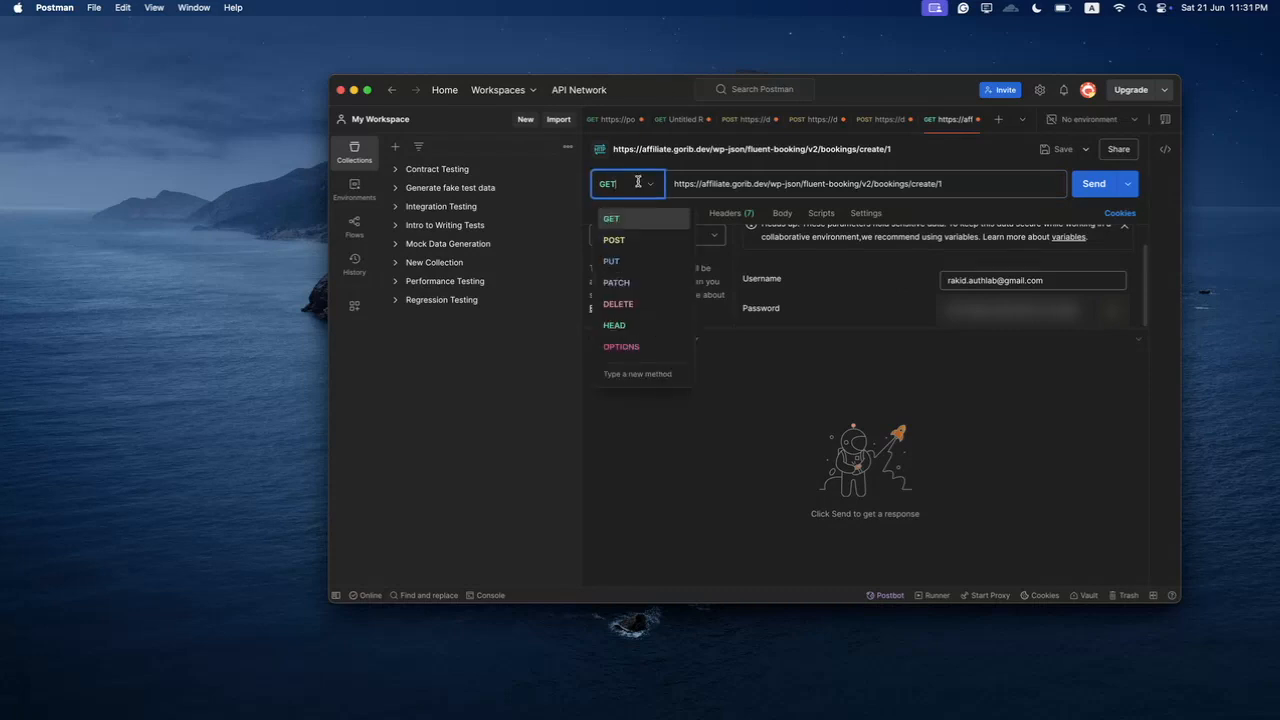
pyautogui.click(636, 241)
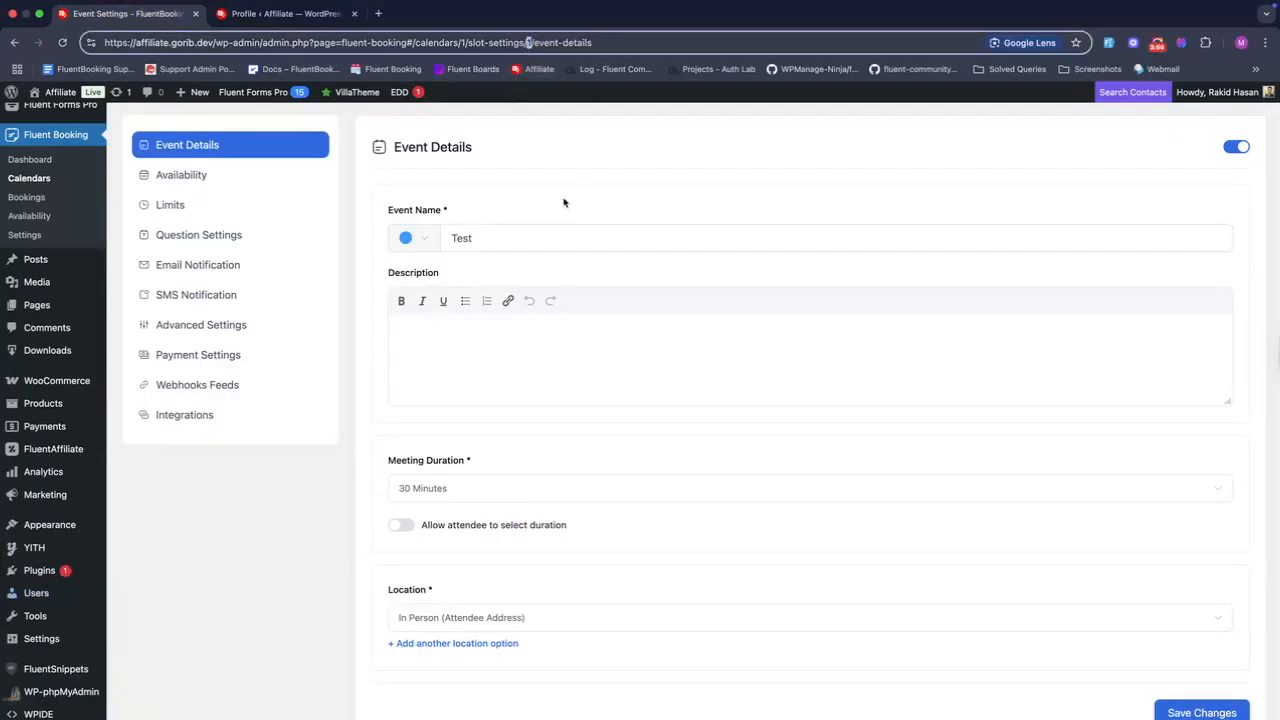
# - Replace the YOUR_EVENT_ID_HERE placeholder in the URL with event ID 1
pyautogui.hotkey('ctrl', 'Left')
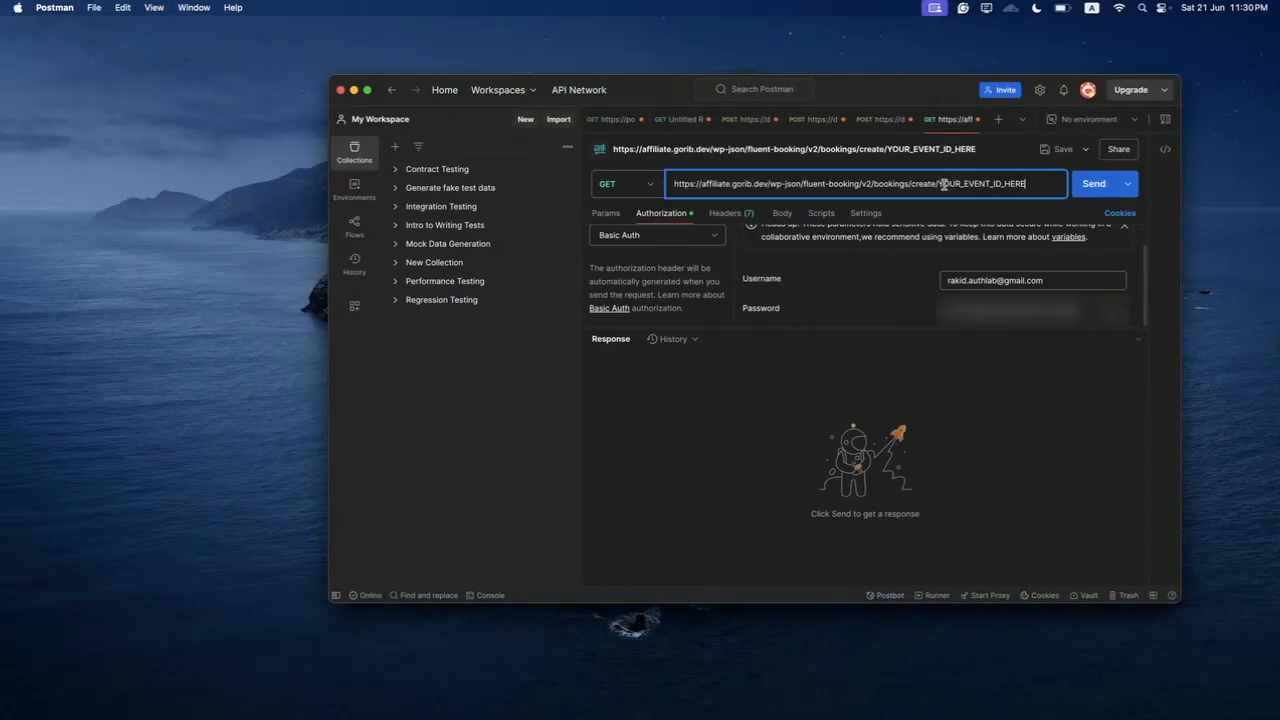
pyautogui.moveTo(939, 185); pyautogui.dragTo(1040, 185)
pyautogui.write('1?name')
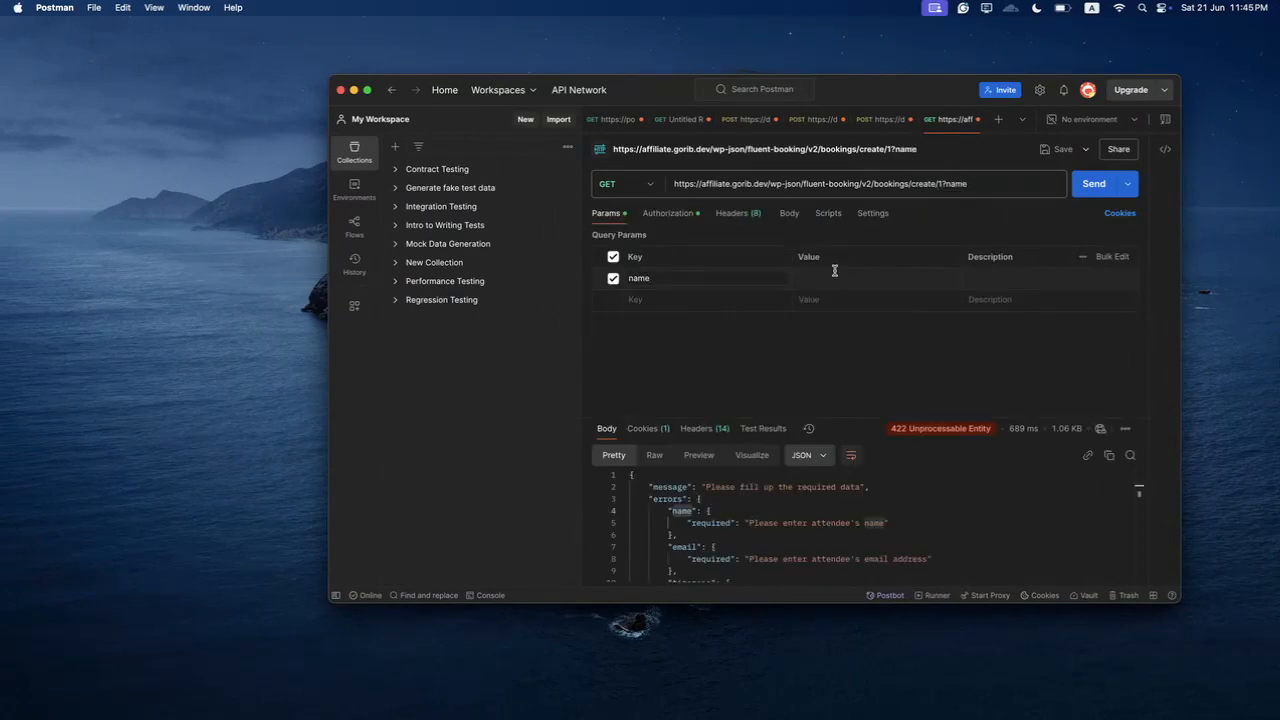
# - Enter the attendee's name as the name value and add an email parameter with their e-mail address
pyautogui.click(835, 275)
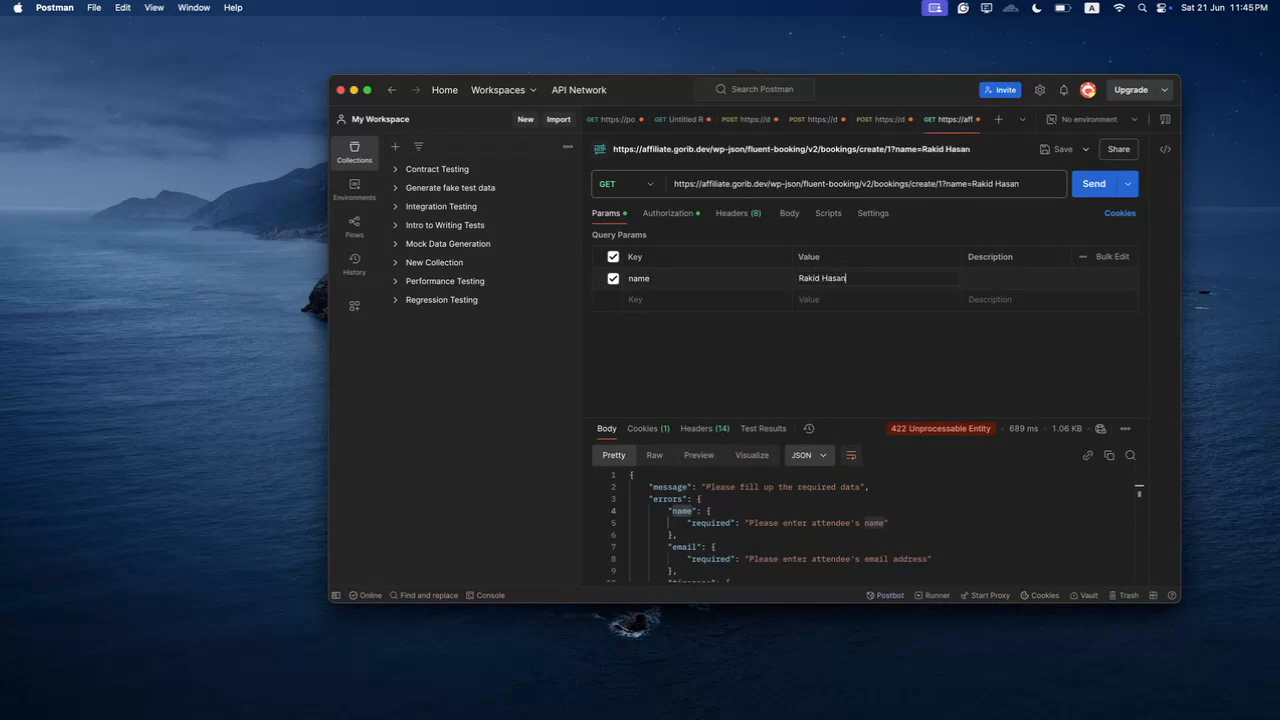
pyautogui.click(719, 301)
pyautogui.write('ea')
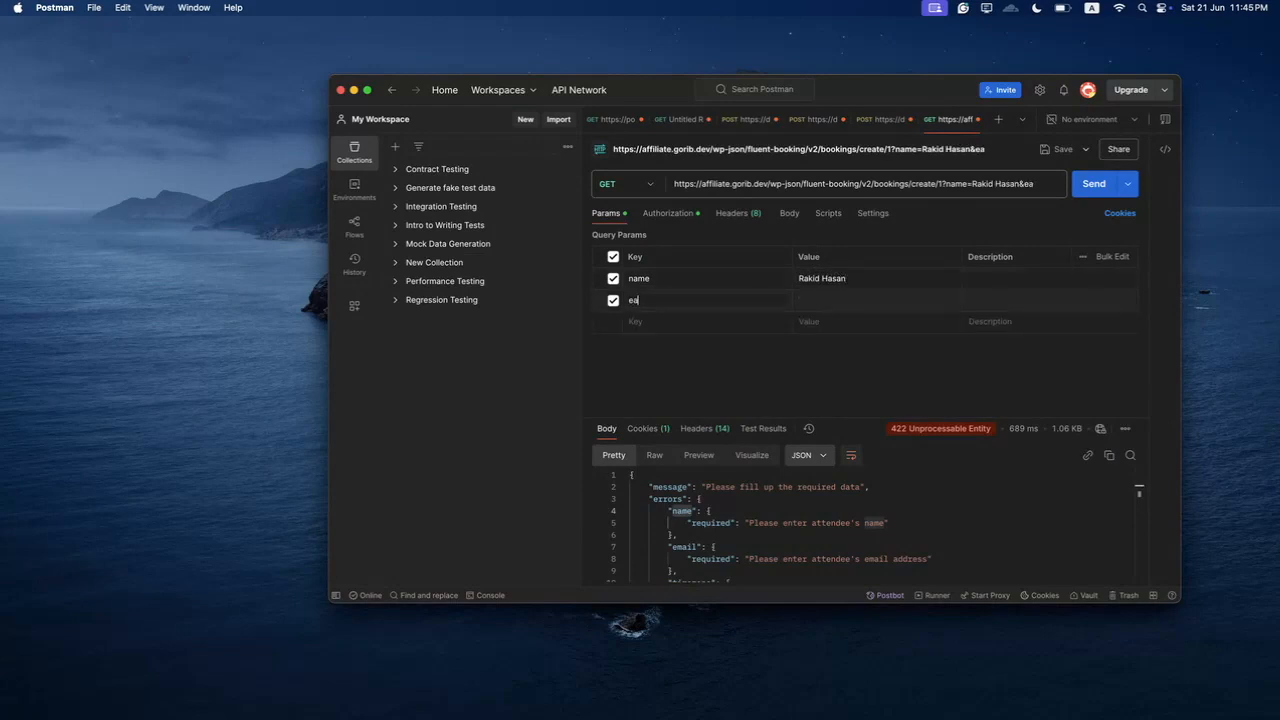
pyautogui.write('mail')
pyautogui.press('Tab')
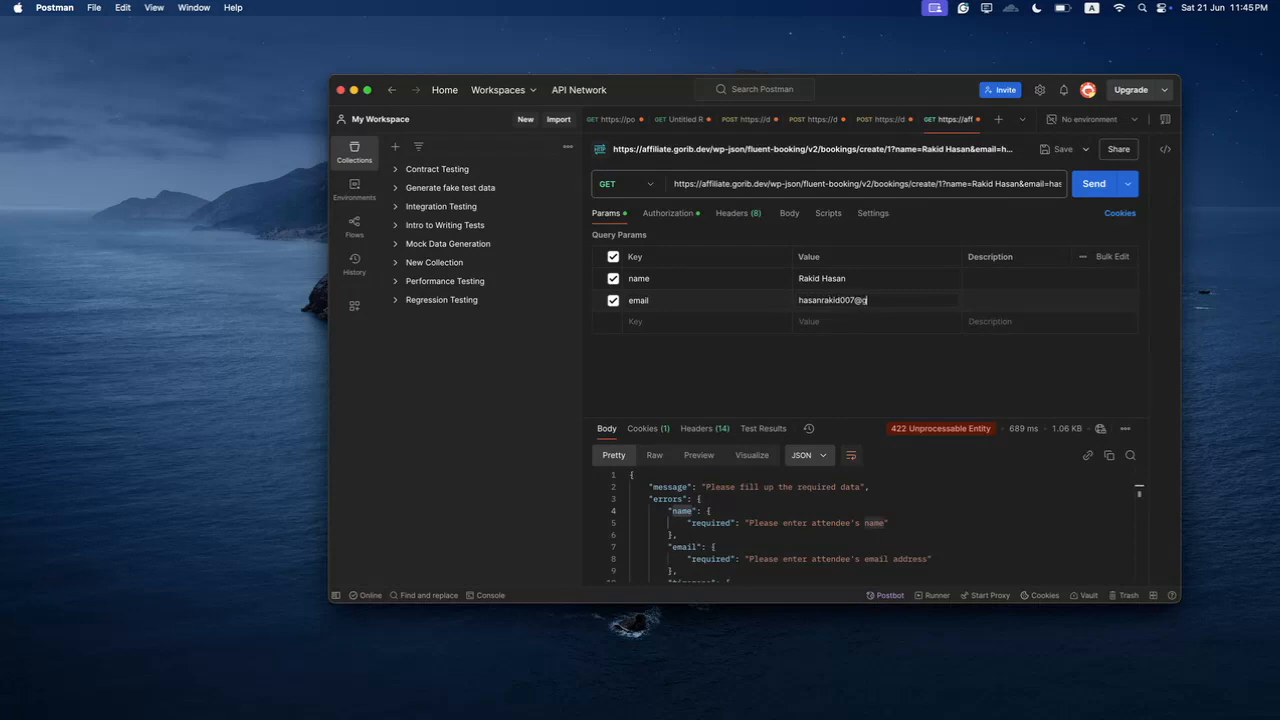
# - Start another parameter row and pick out the timezone field in the 422 error list
pyautogui.click(638, 322)
pyautogui.scroll(-3, 700, 500)
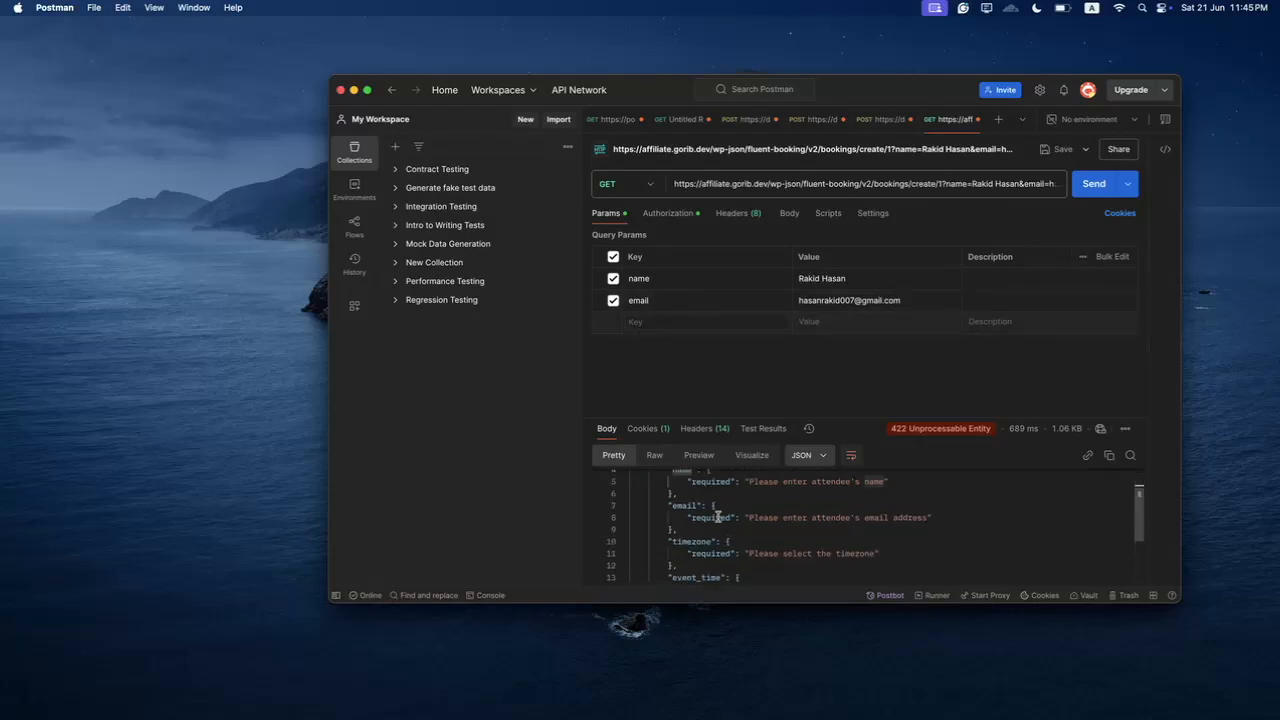
pyautogui.doubleClick(692, 494)
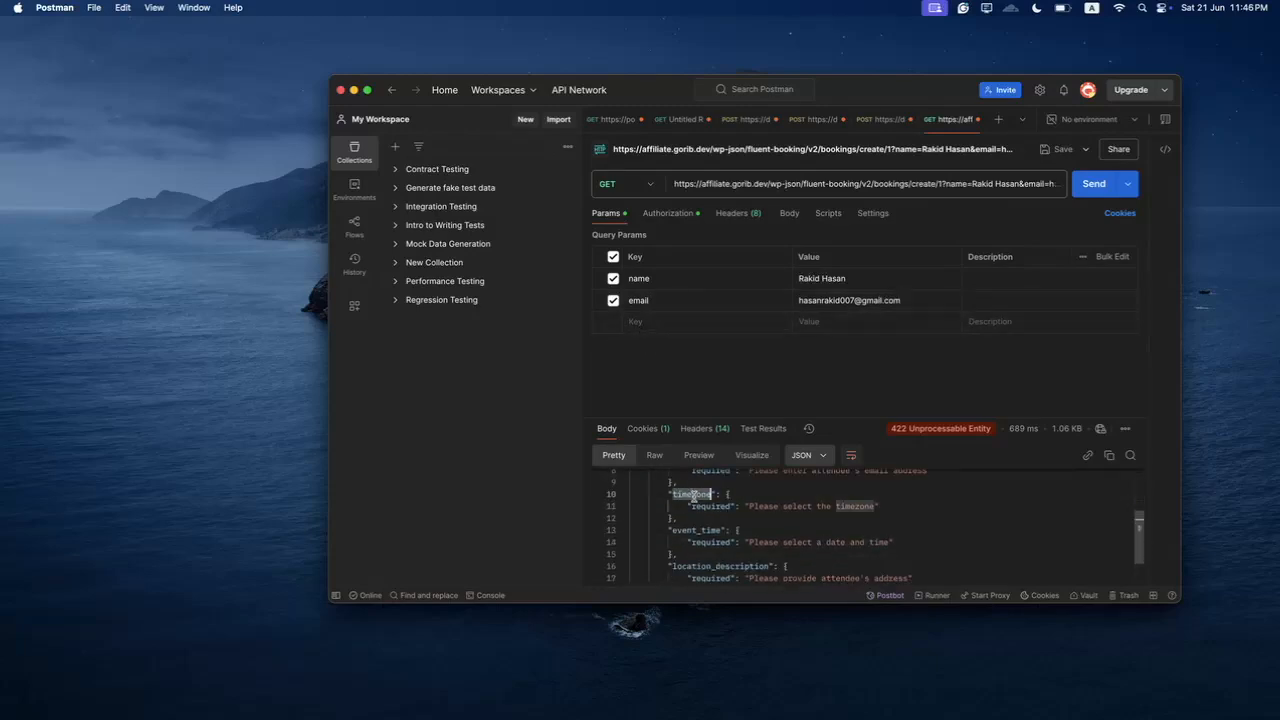
# - Add a timezone parameter with value Asia/Dhaka
pyautogui.click(670, 322)
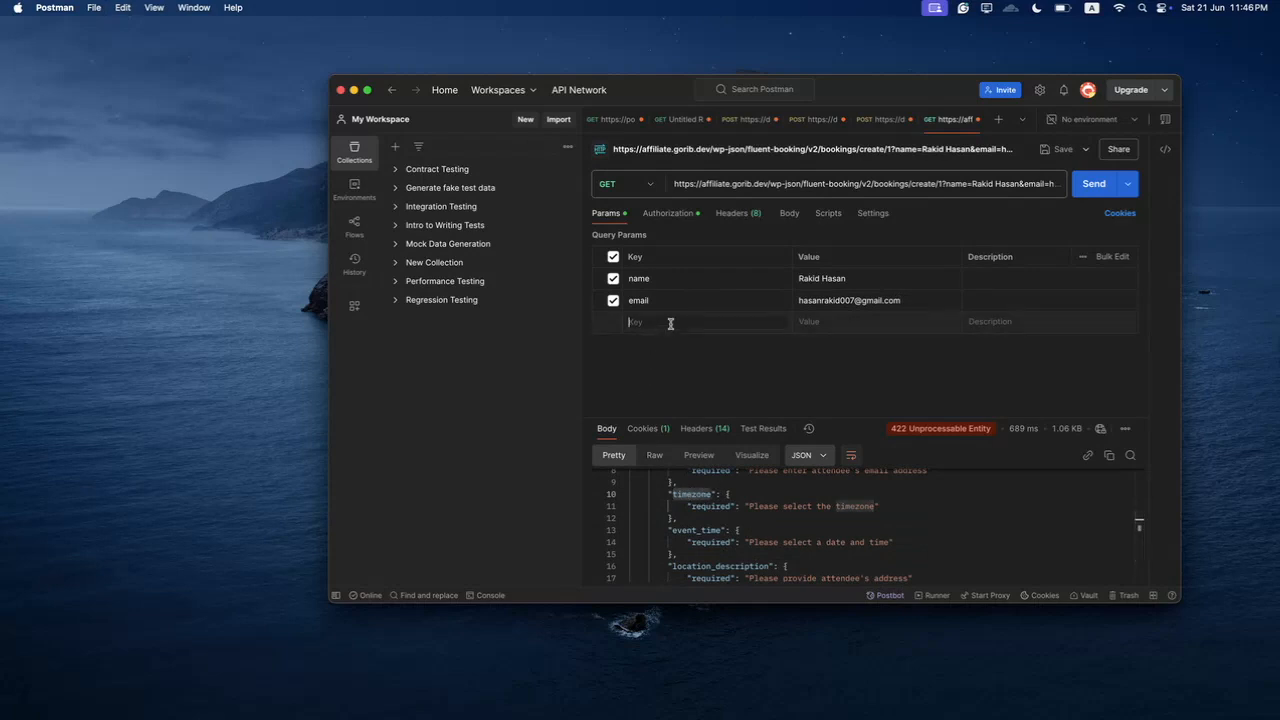
pyautogui.press('super+v')
pyautogui.click(800, 322)
pyautogui.write('A')
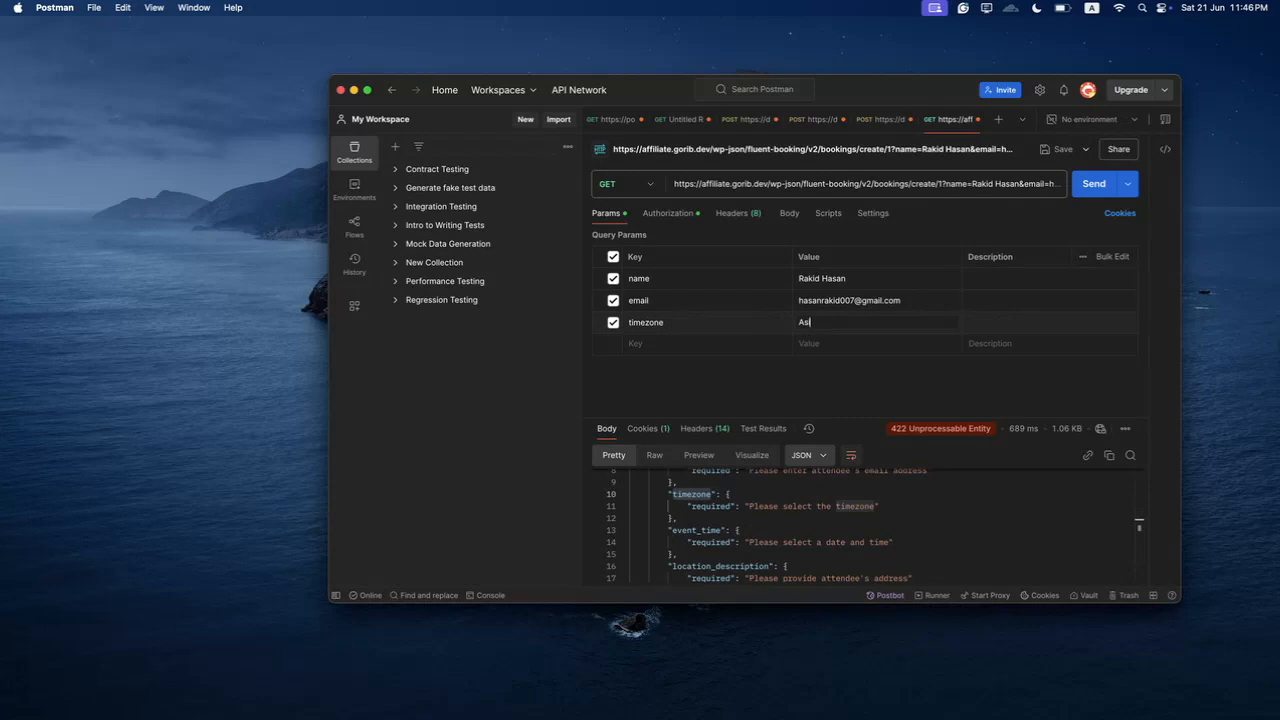
pyautogui.write('sia/Dhaka')
# - Add location_description 'Test Location' and event_time 25 June 2025, 11 AM parameters
pyautogui.scroll(3, 759, 526)
pyautogui.scroll(-5, 759, 526)
pyautogui.moveTo(673, 530); pyautogui.dragTo(771, 532)
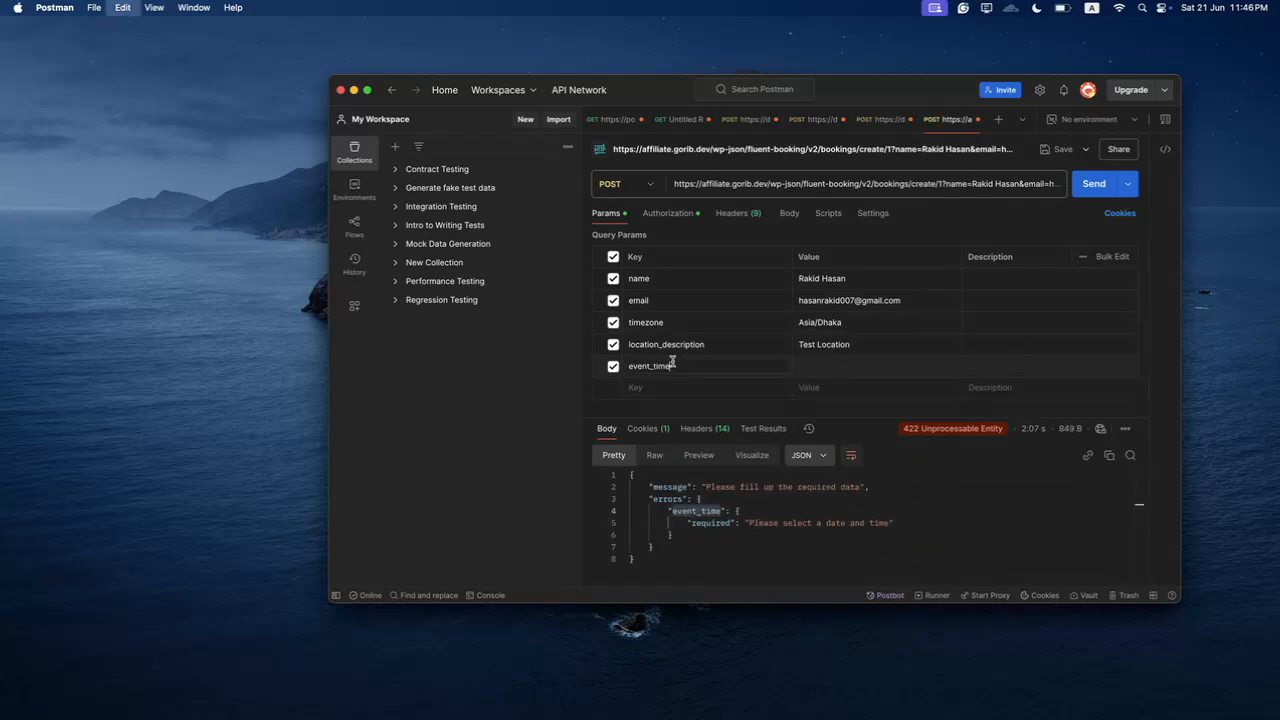
pyautogui.click(817, 366)
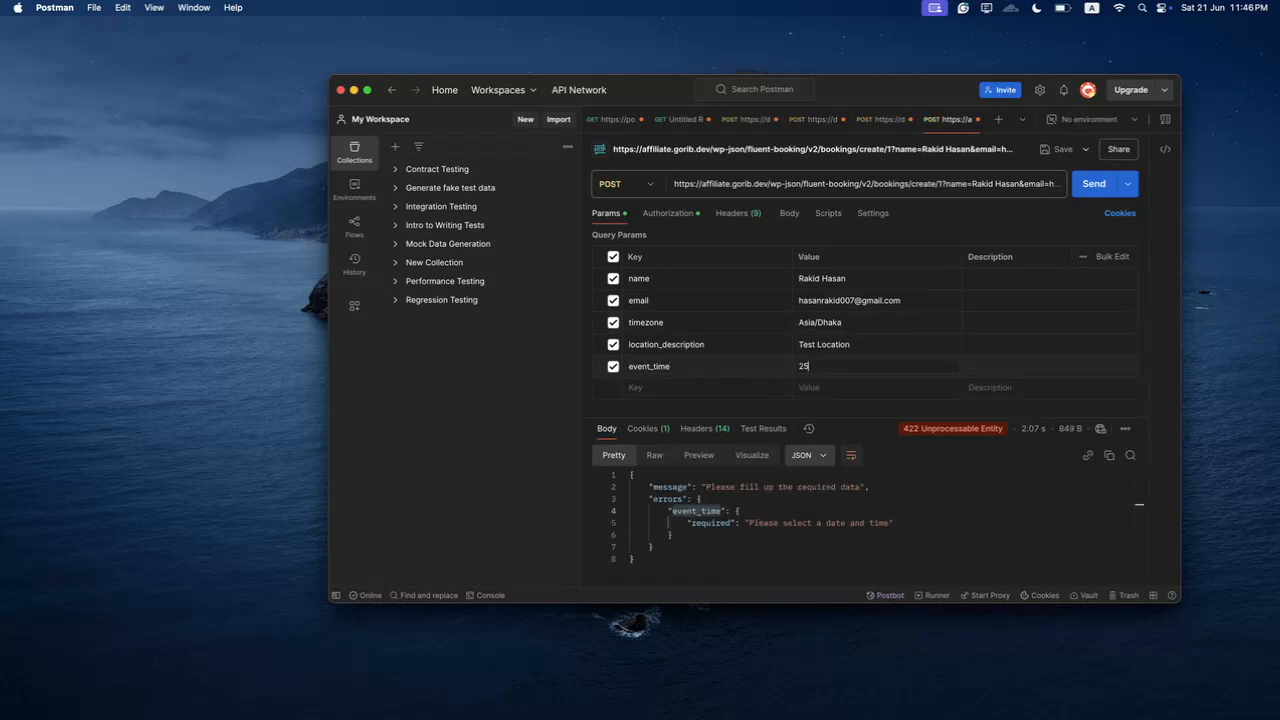
pyautogui.write('ne 2025, 11 AM')
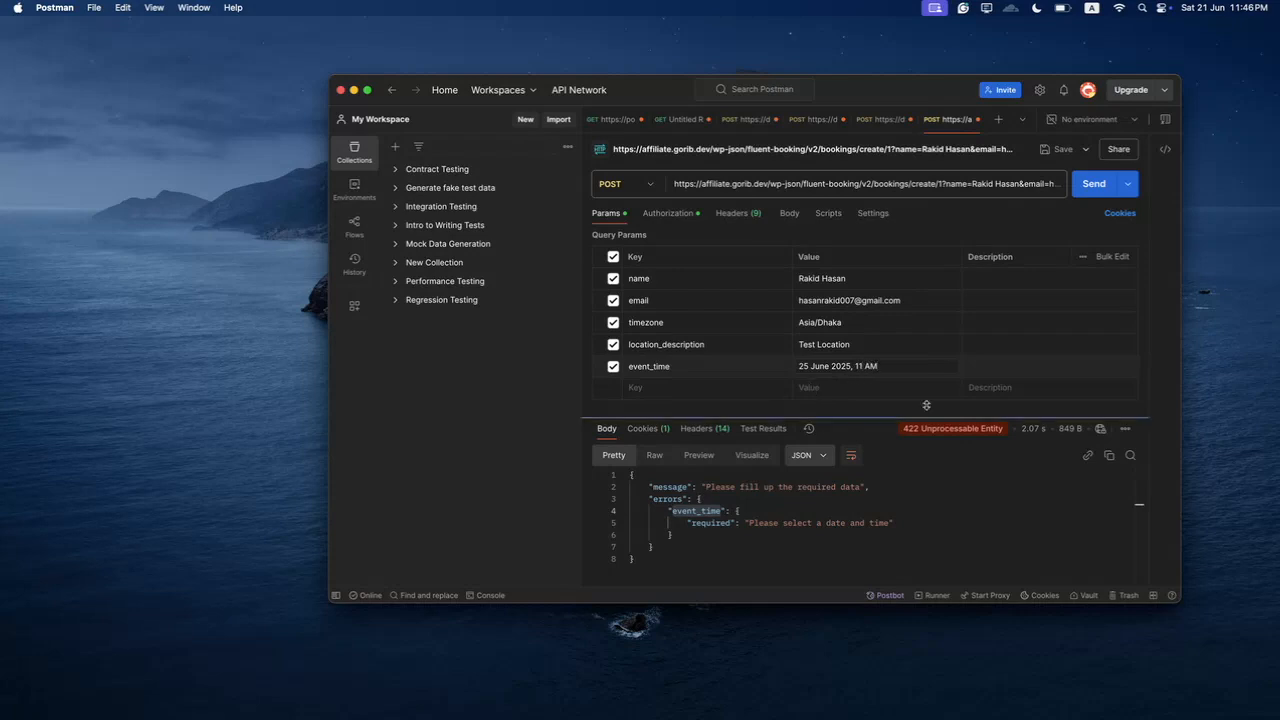
# - Send the POST booking request and review the 200 OK JSON response
pyautogui.click(1084, 191)
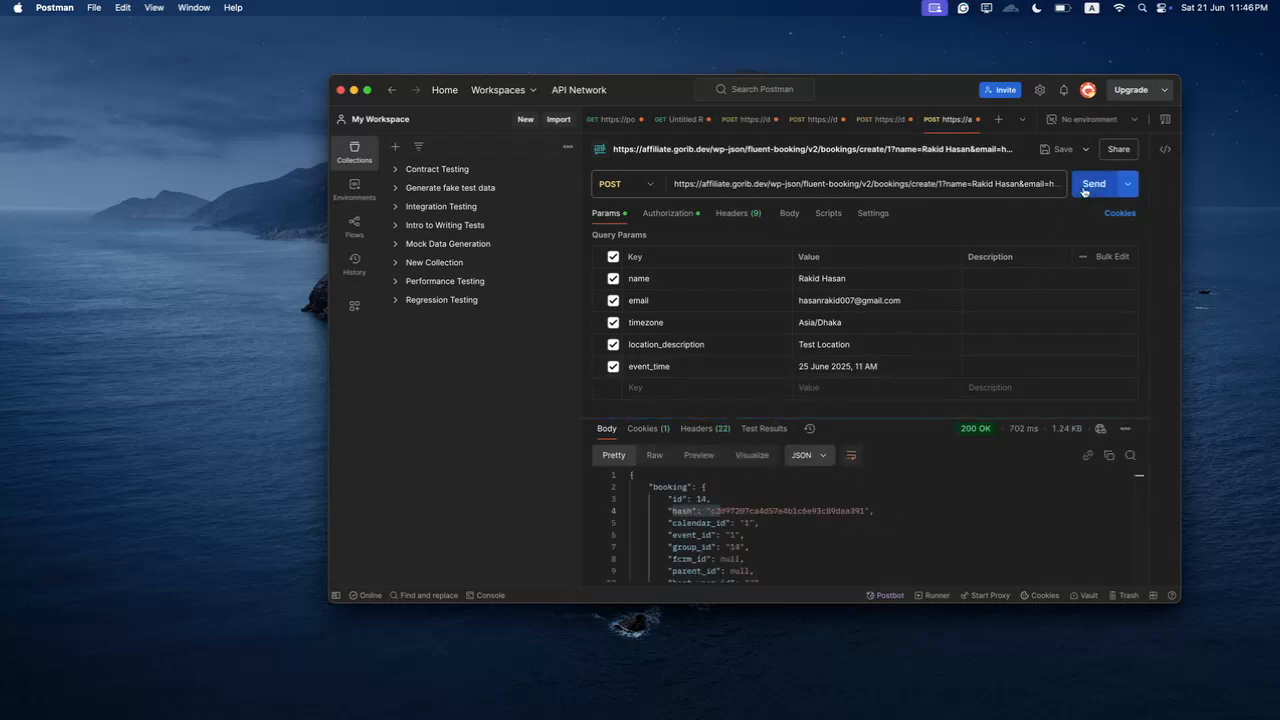
pyautogui.scroll(-5, 815, 491)
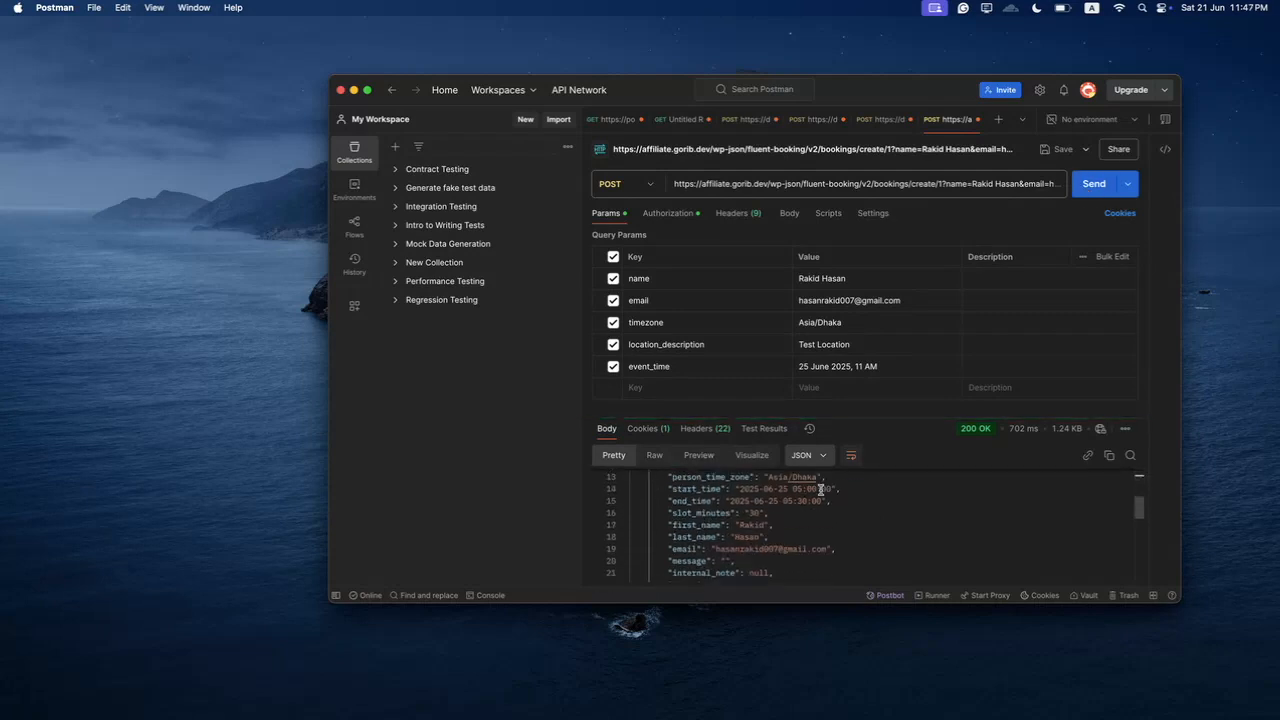
pyautogui.scroll(5, 815, 491)
pyautogui.scroll(-10, 803, 508)
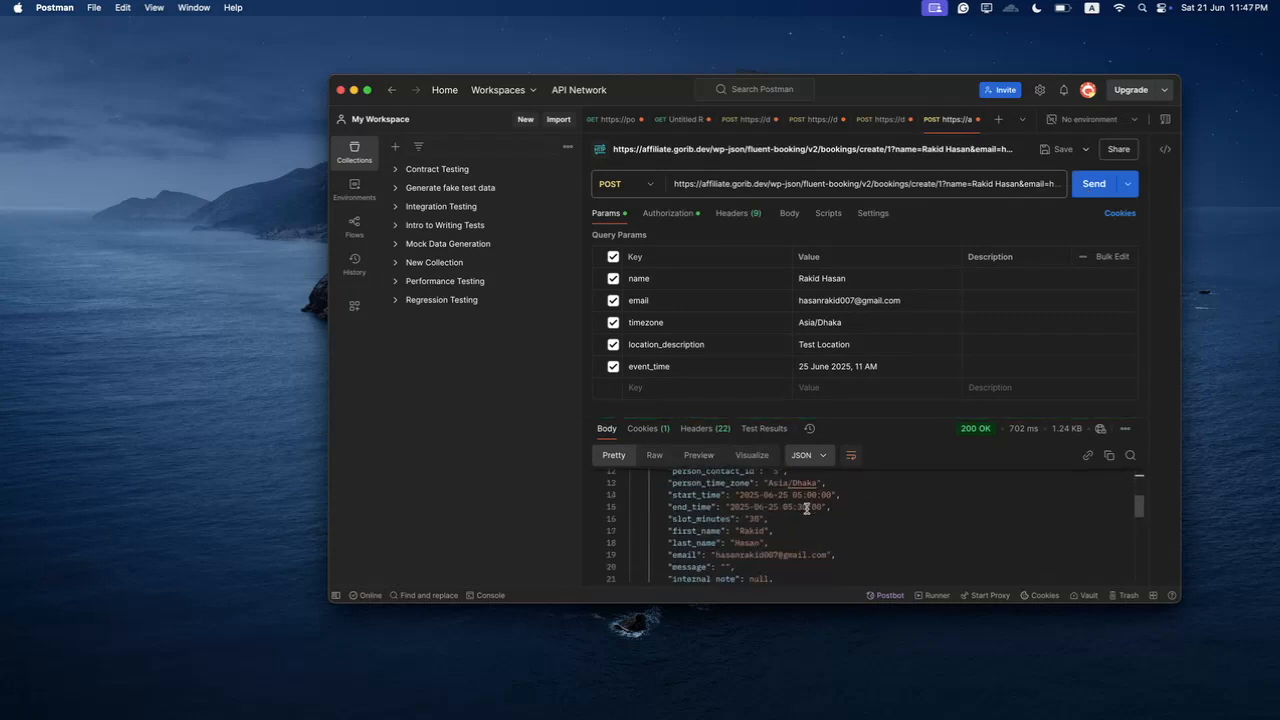
pyautogui.scroll(-1, 806, 509)
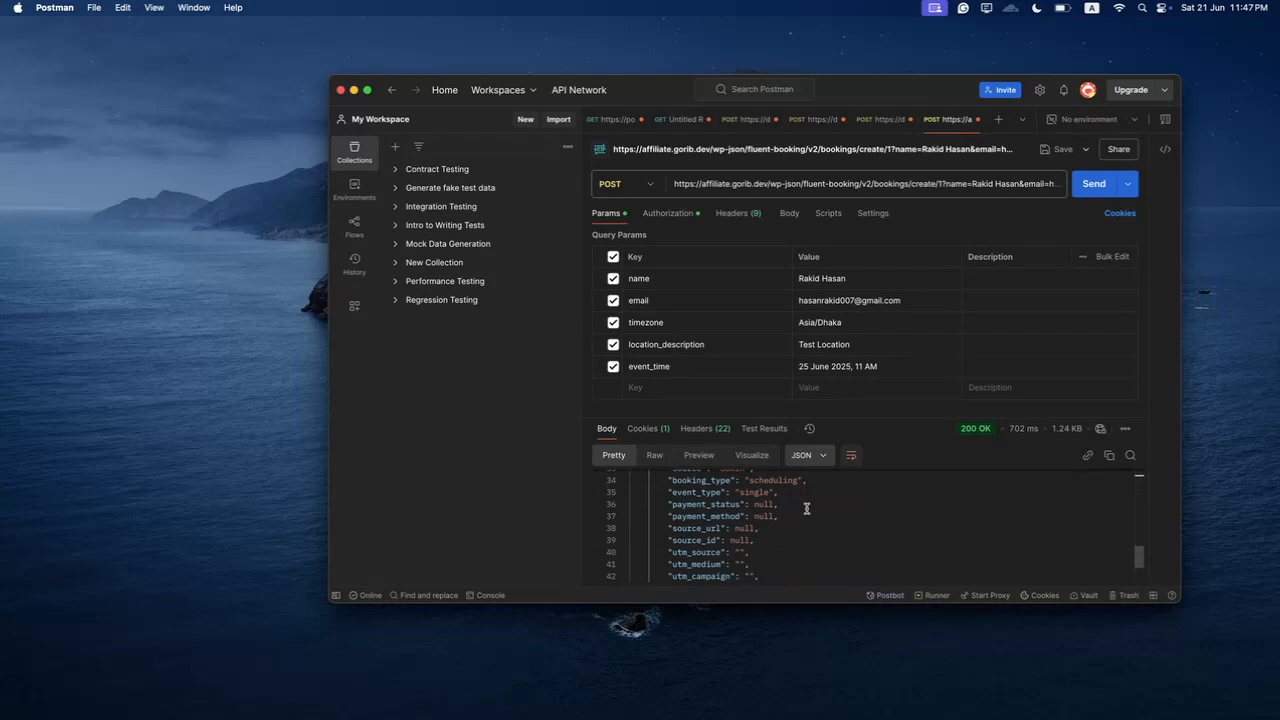
pyautogui.hotkey('ctrl', 'Right')
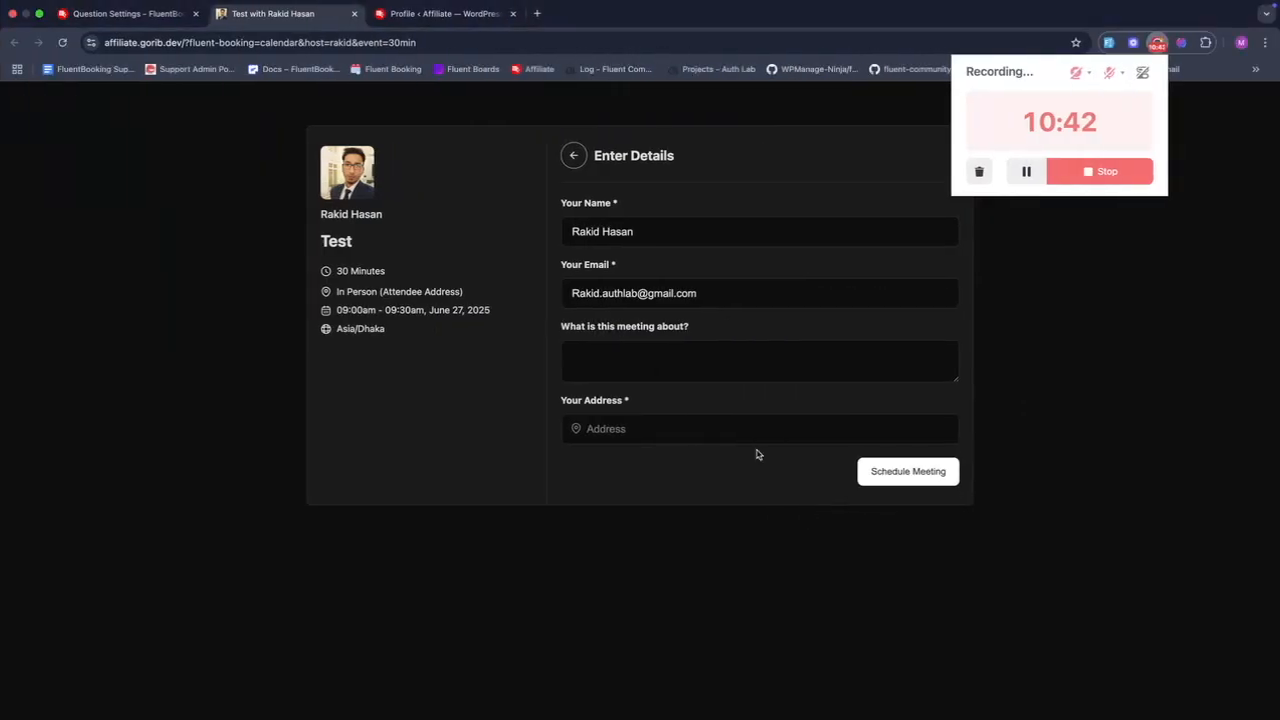
# - Open the top entry under Latest Bookings: the Test meeting on June 25, 2025, 11:00 am
pyautogui.click(127, 14)
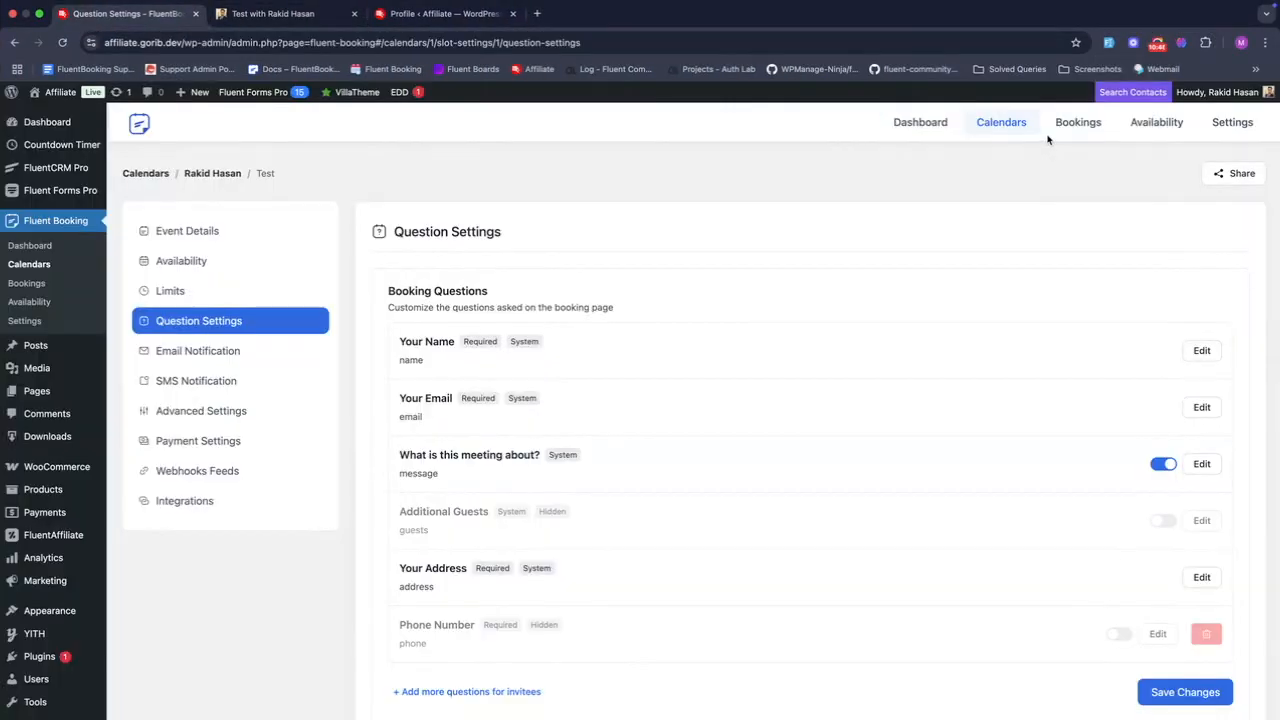
pyautogui.click(1078, 124)
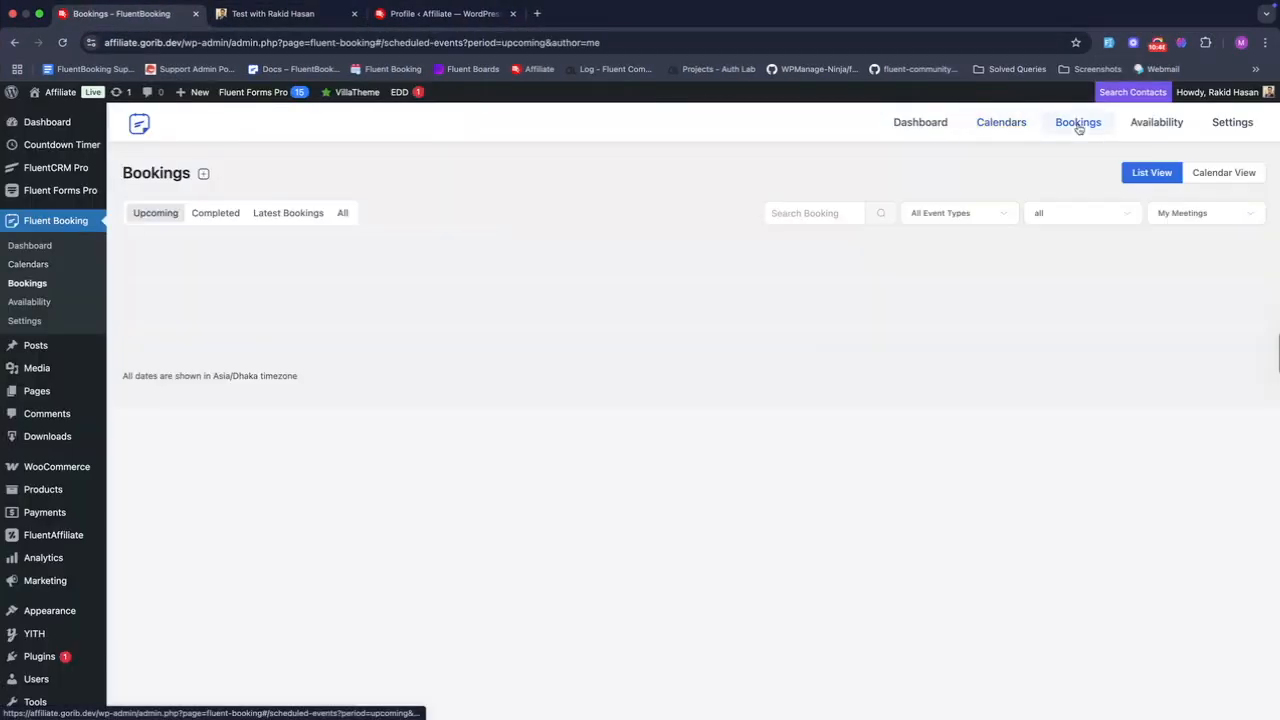
pyautogui.click(337, 218)
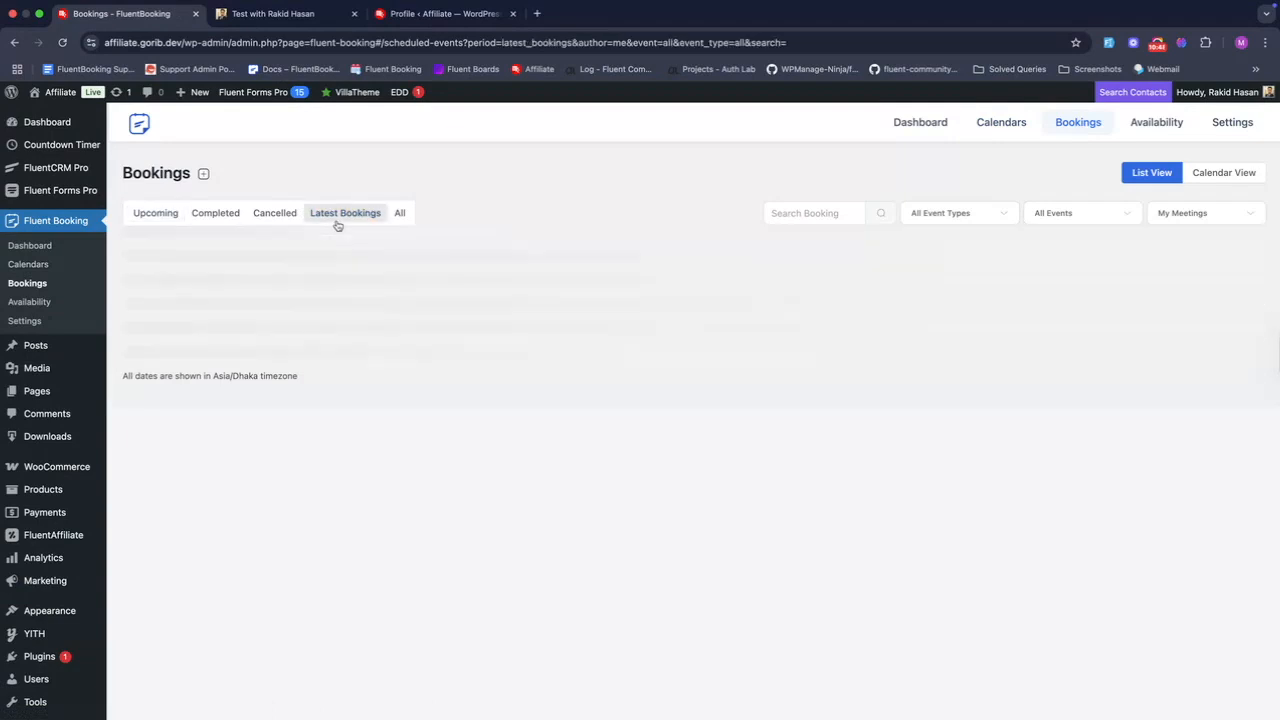
pyautogui.click(454, 292)
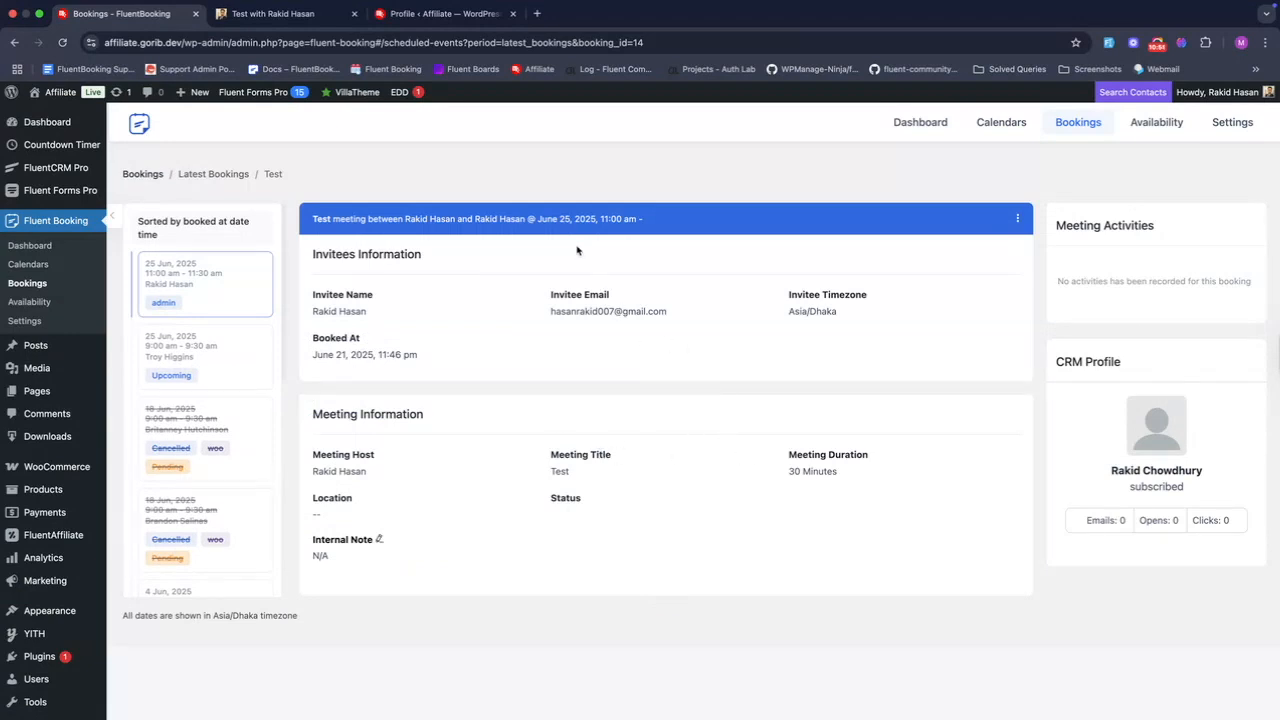
pyautogui.moveTo(537, 218); pyautogui.dragTo(636, 227)
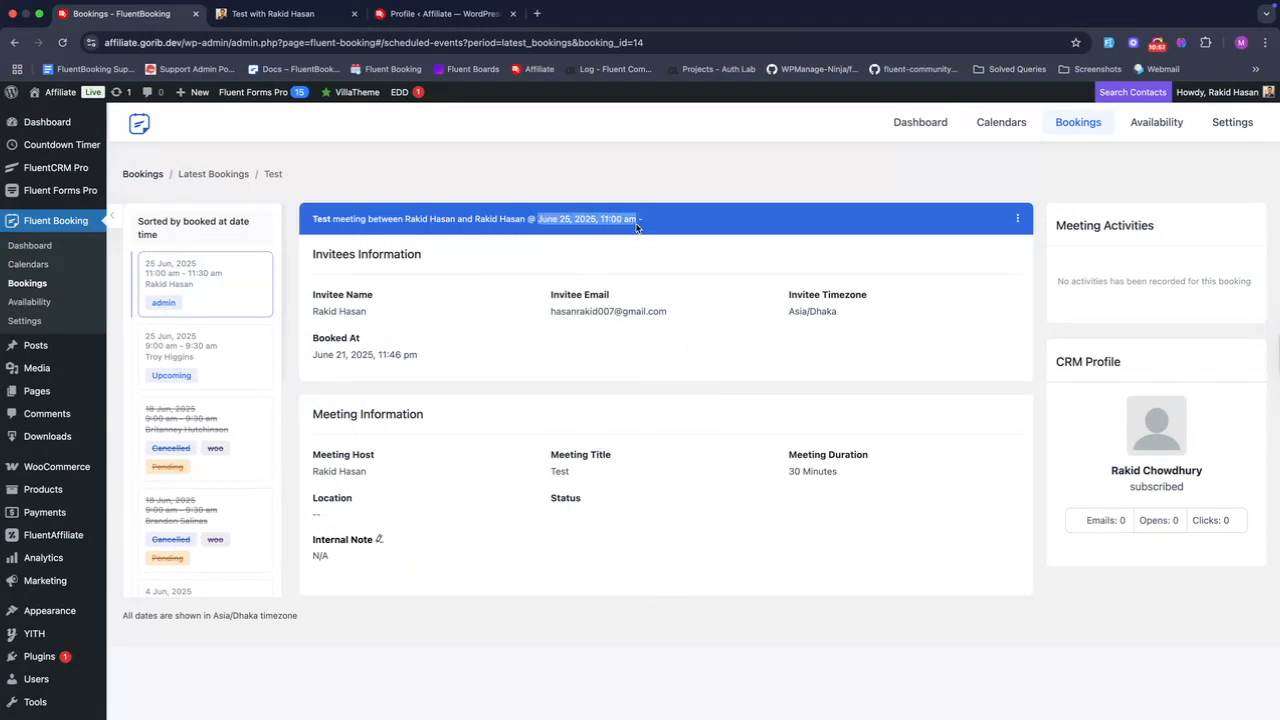